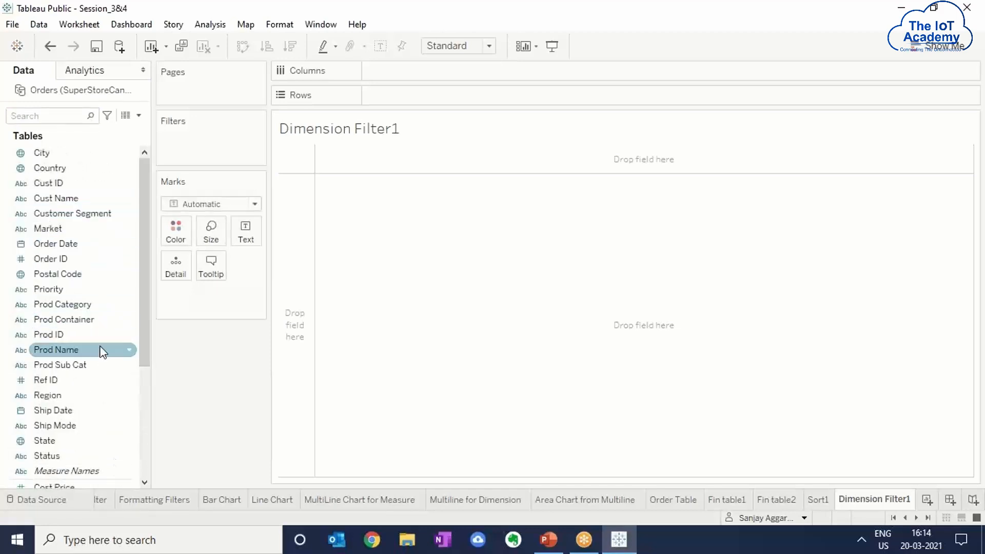
Build a horizontal bar chart of summed Profit by Prod Sub Cat, with sub-categories as rows and Profit as columns.
left_click_drag(79, 365, 418, 96)
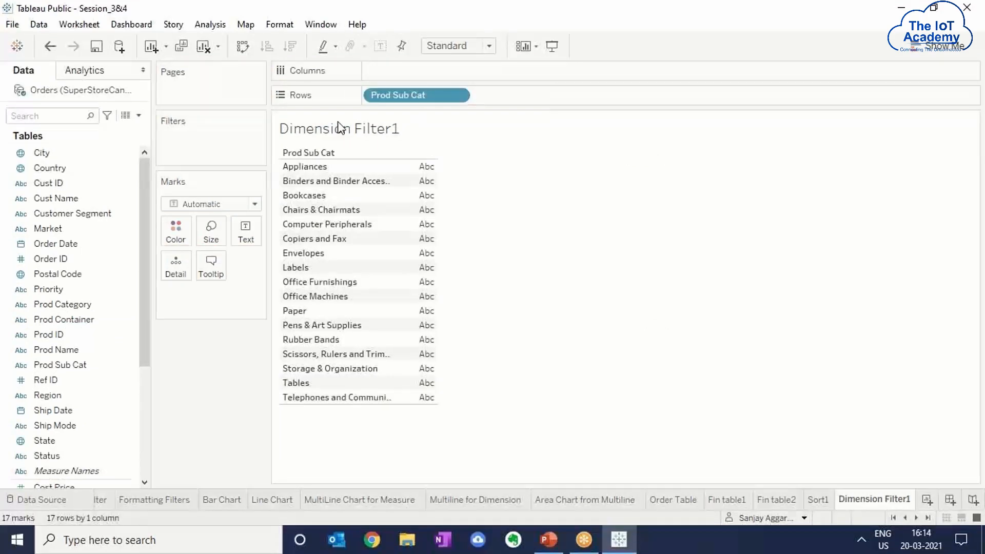
scroll(149, 308, "down", 1)
scroll(150, 314, "down", 3)
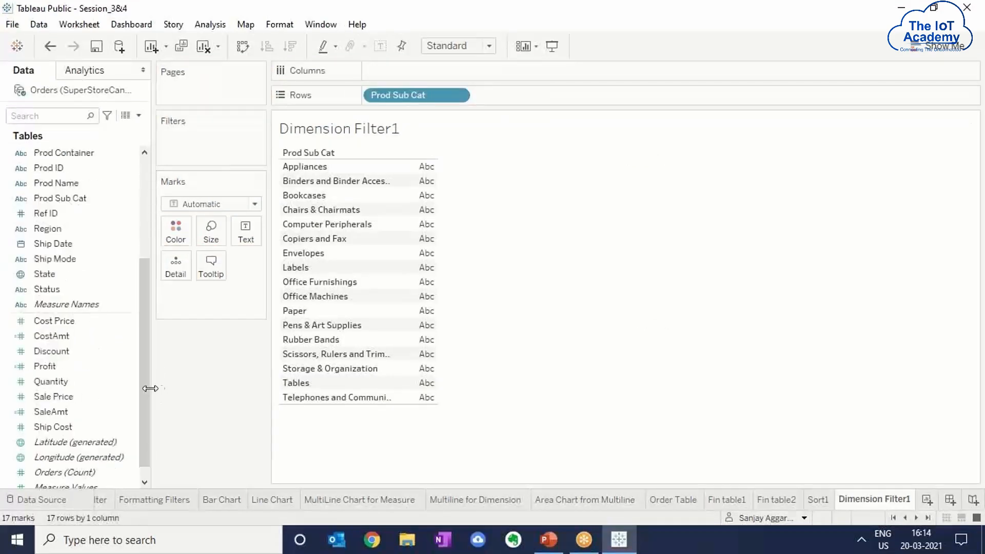
left_click_drag(51, 361, 384, 66)
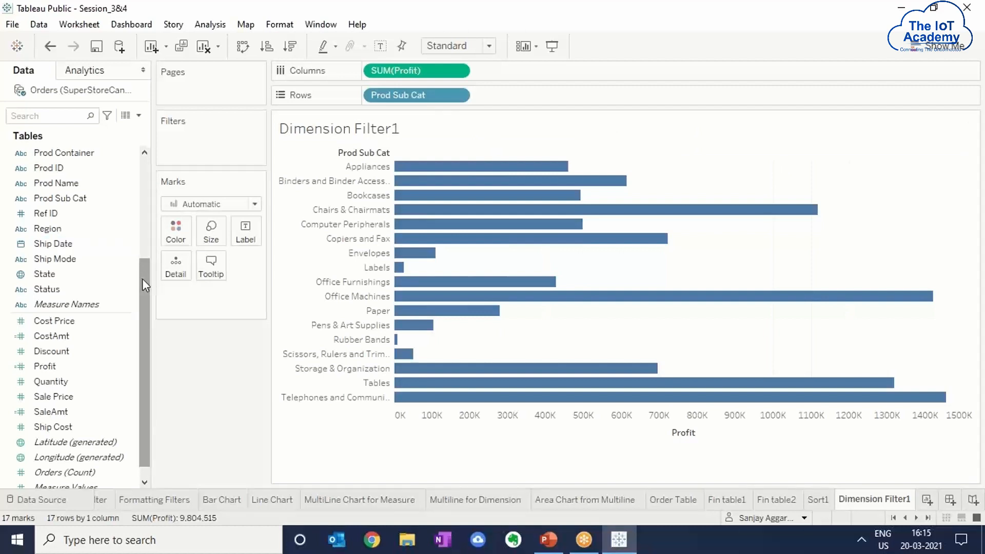
Add a Prod Category filter with all categories selected and show its filter control beside the chart.
left_click_drag(140, 278, 134, 164)
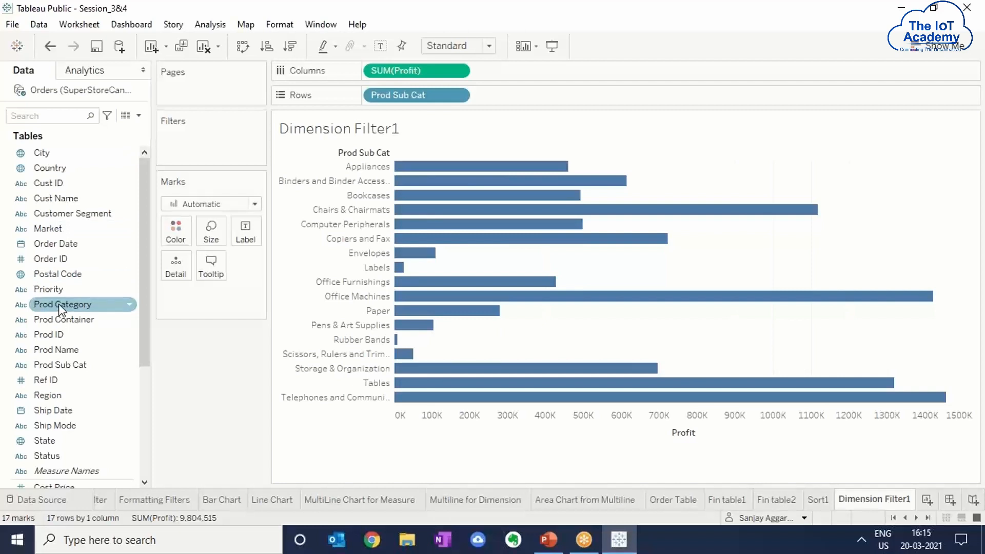
left_click_drag(58, 303, 190, 140)
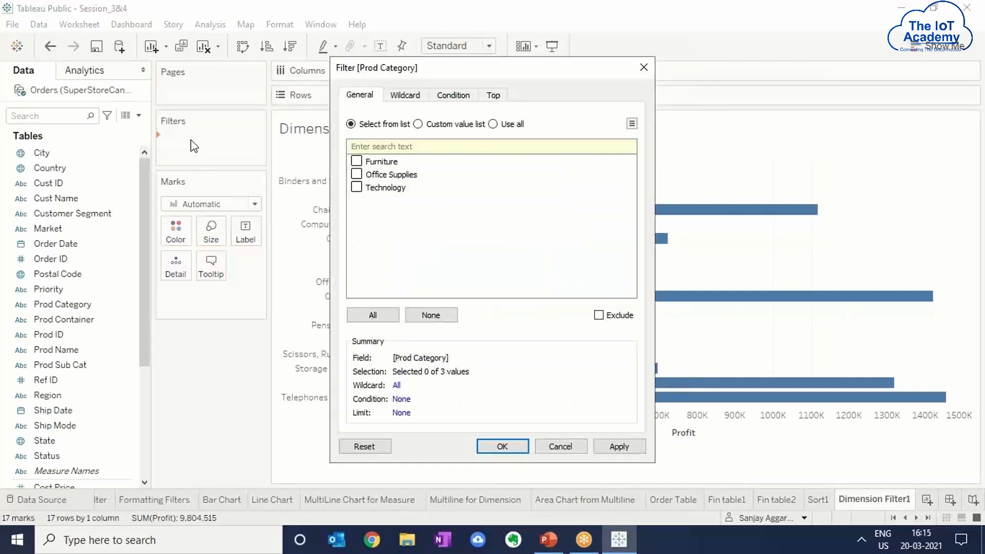
left_click(564, 447)
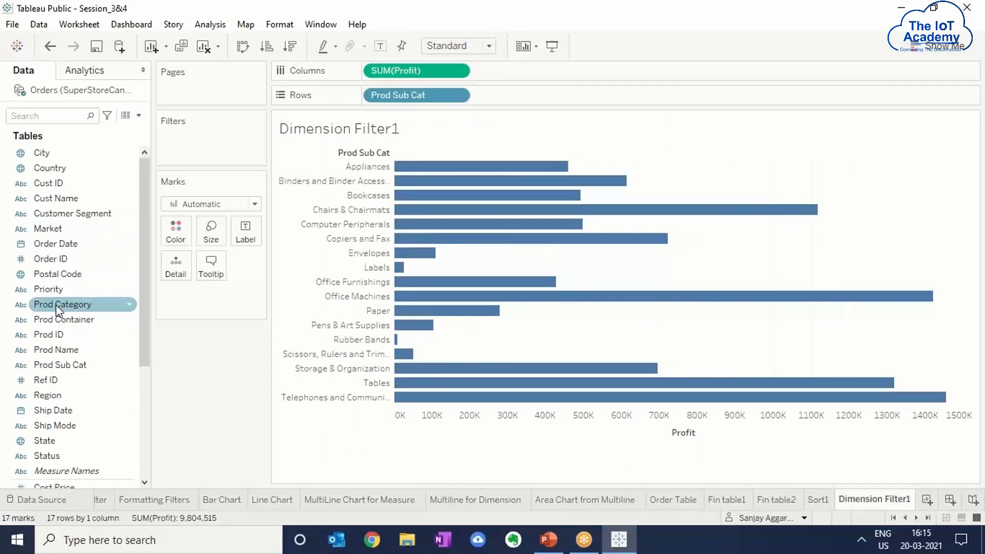
left_click_drag(59, 303, 184, 134)
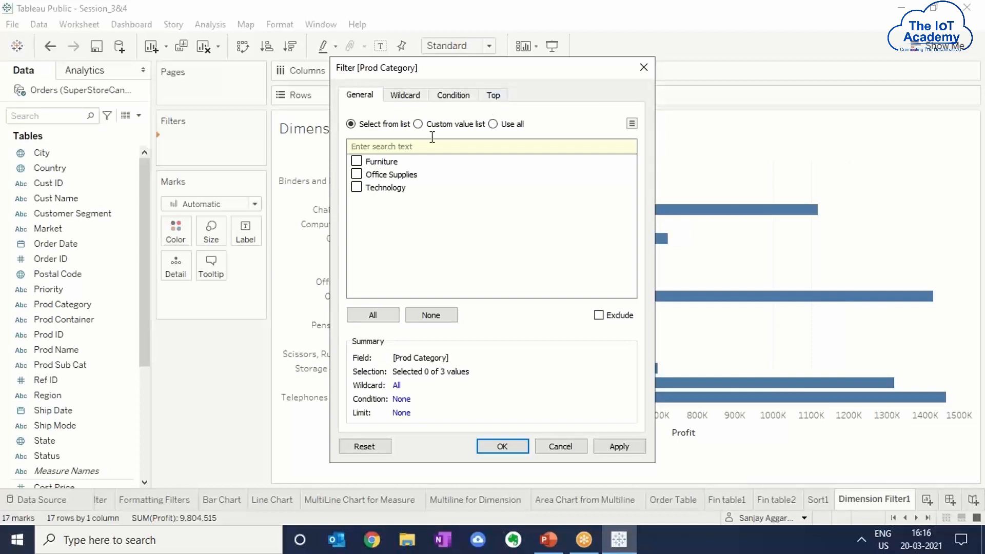
left_click(375, 315)
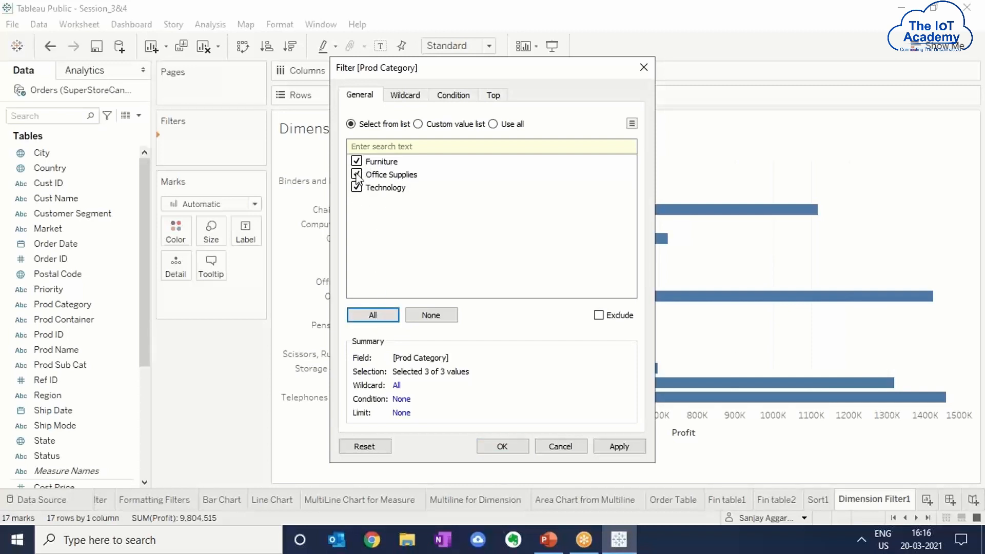
left_click(628, 447)
left_click(504, 447)
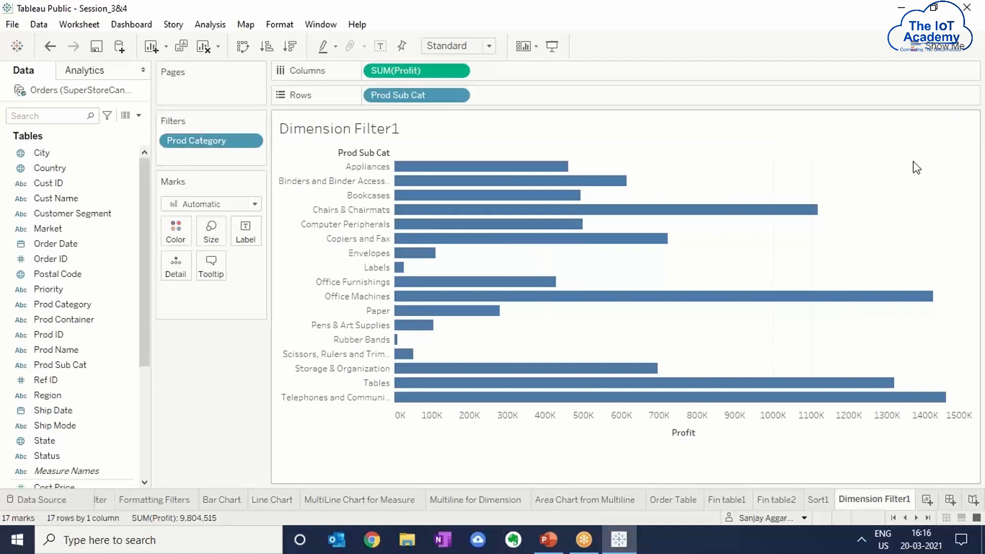
right_click(214, 140)
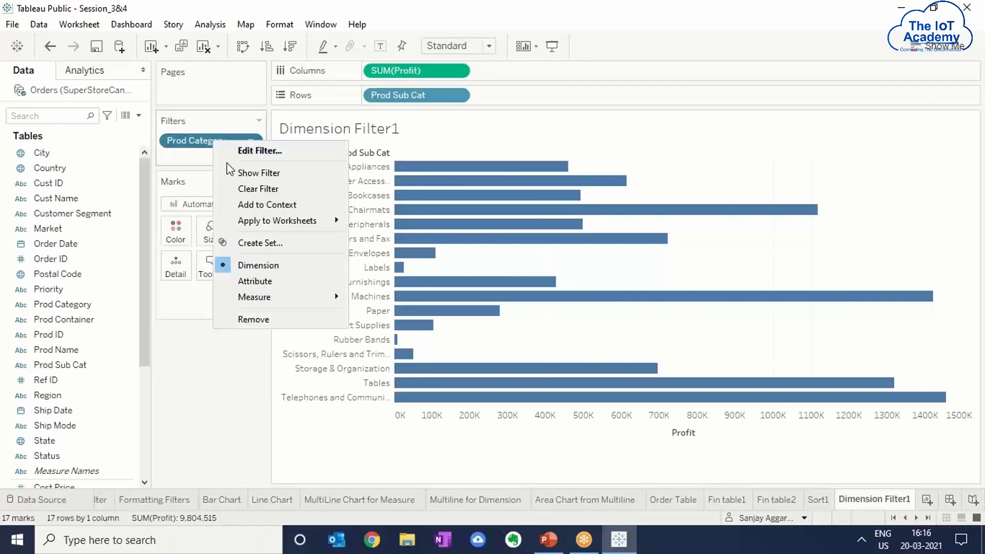
left_click(258, 173)
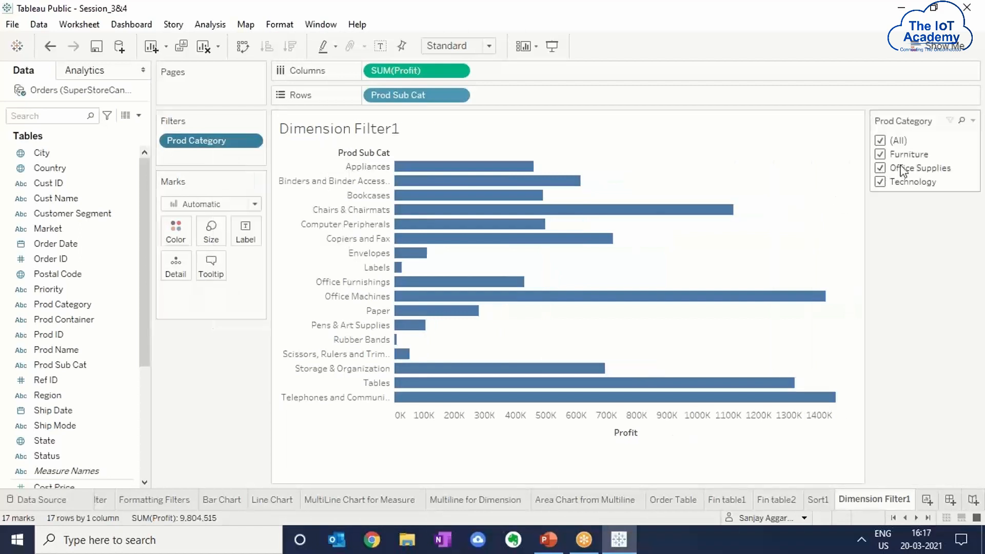
Swap the rows and columns so the Profit bars stand vertically per sub-category.
left_click(959, 39)
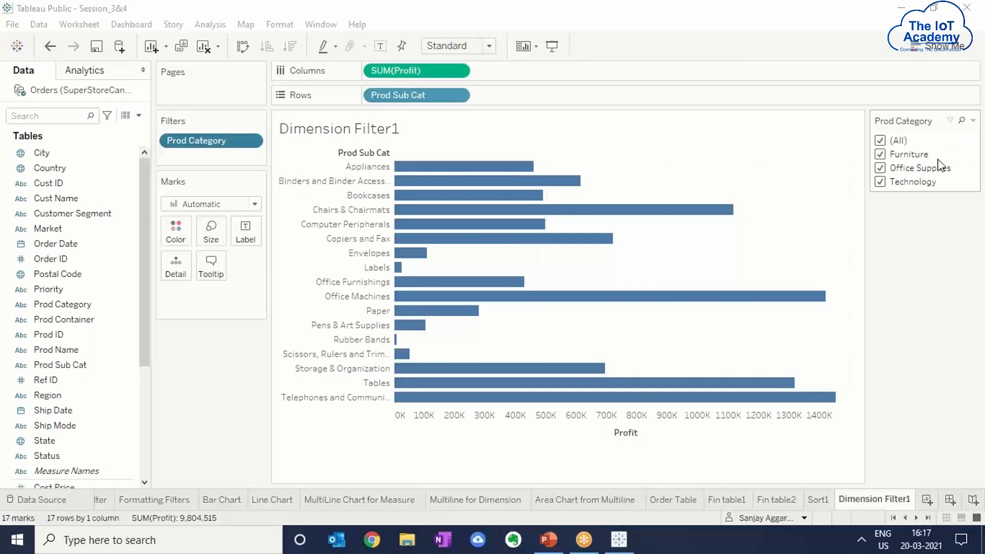
left_click(241, 48)
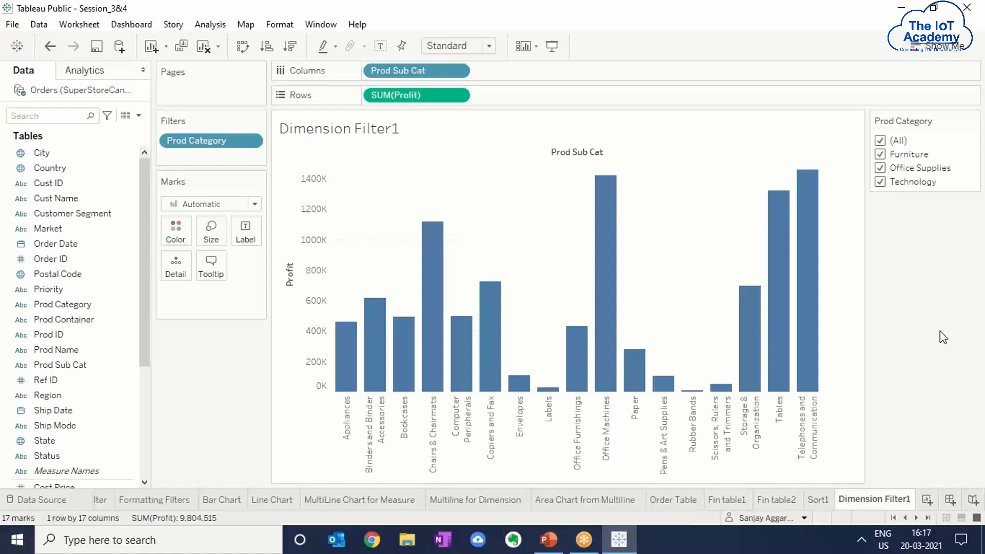
Try out the Prod Category filter by excluding Furniture, restoring all categories and limiting the chart to Furniture alone.
left_click(881, 155)
left_click(881, 155)
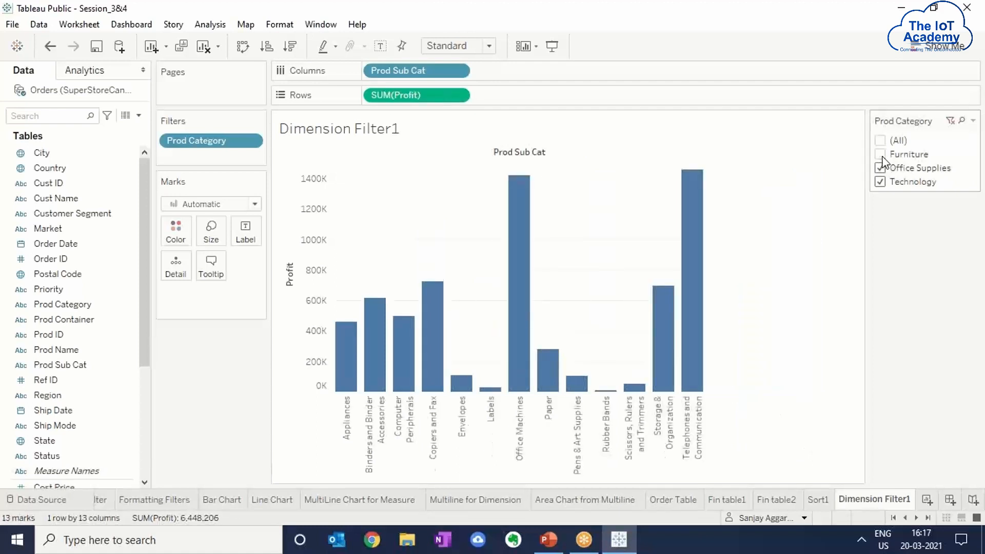
left_click(880, 141)
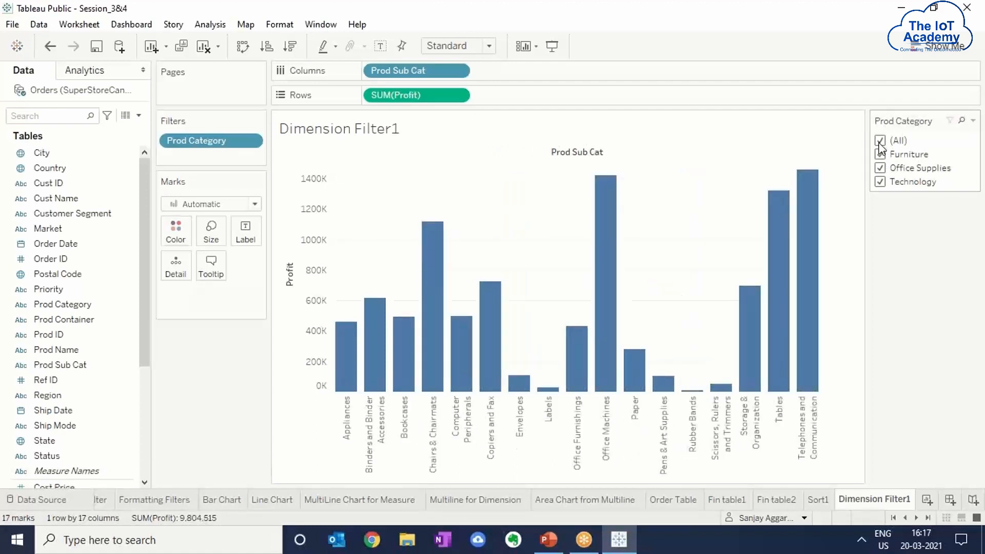
left_click(881, 142)
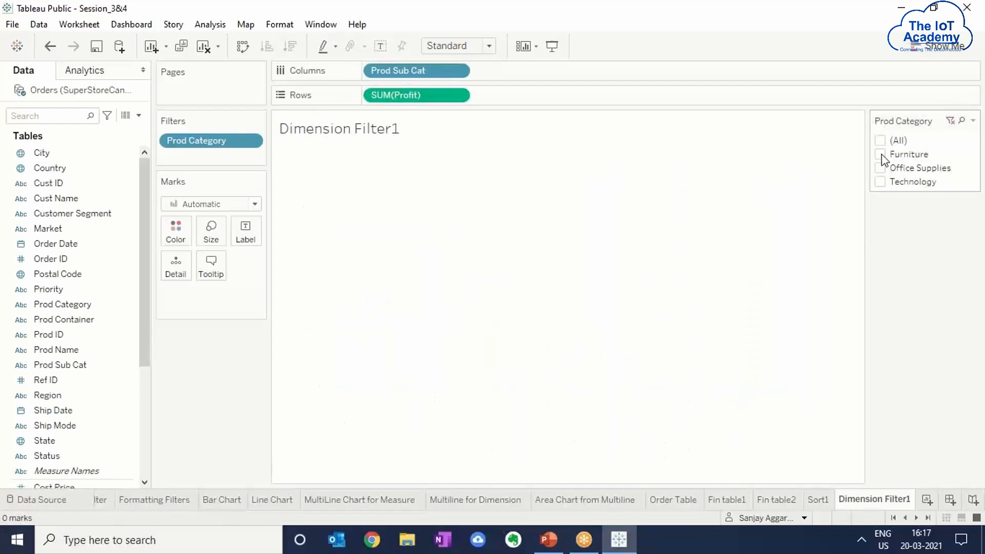
left_click(881, 154)
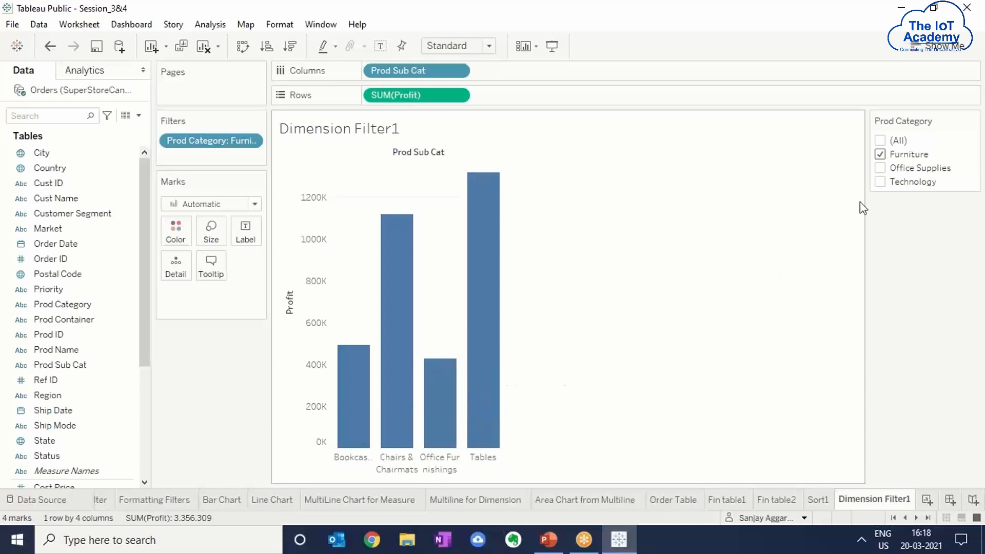
Switch the Prod Category filter to Office Supplies alone and after that to Technology alone.
left_click(881, 154)
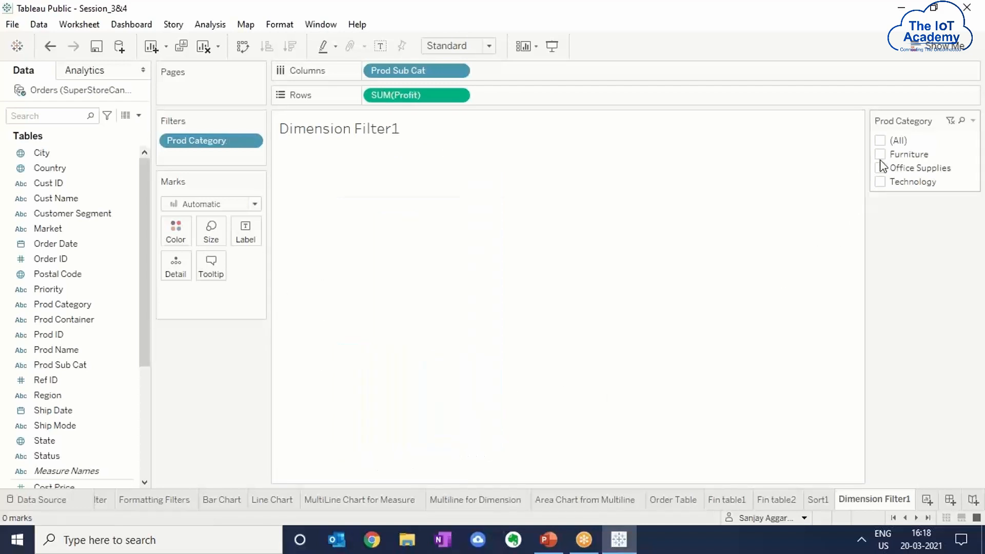
left_click(881, 168)
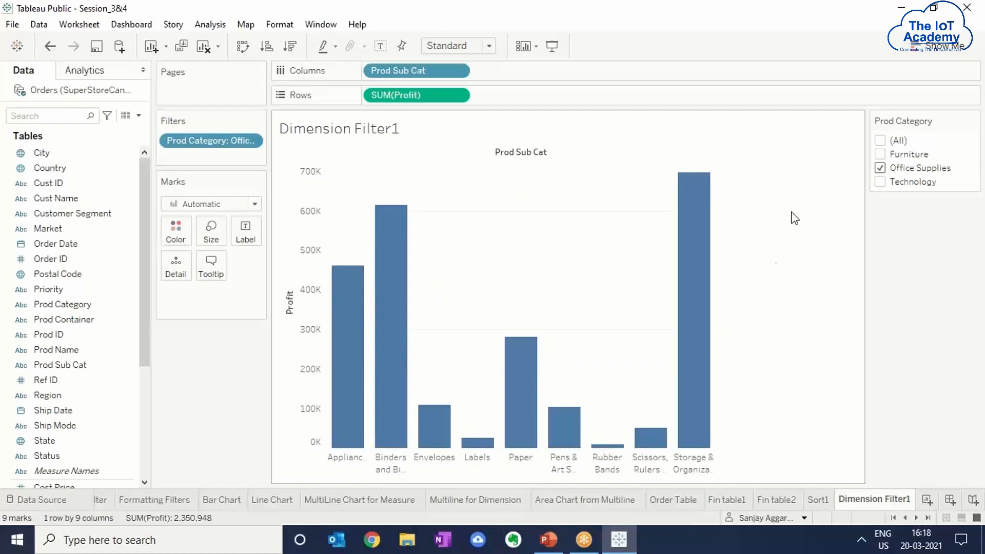
left_click(880, 168)
left_click(880, 182)
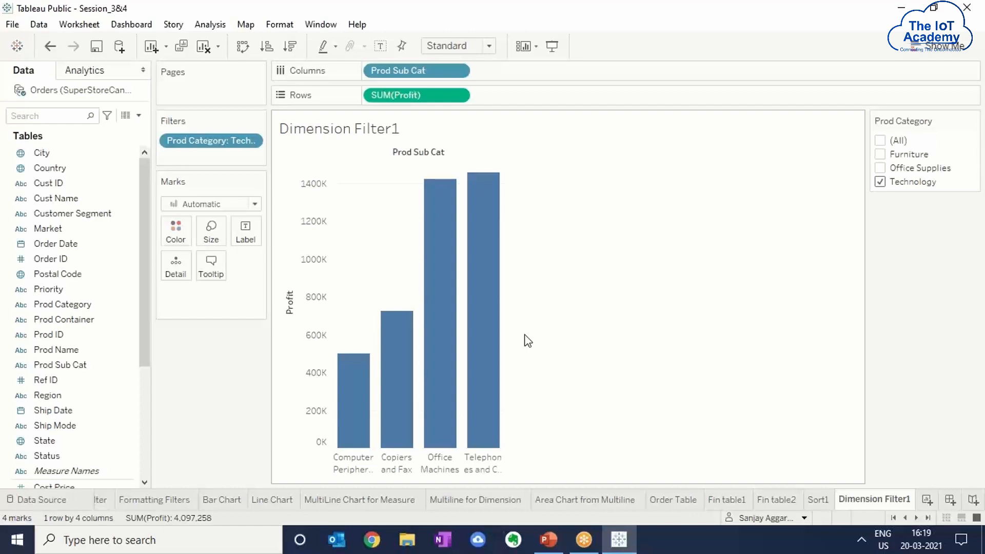
Select all product categories again and remove the Prod Category filter from the sheet.
left_click(880, 141)
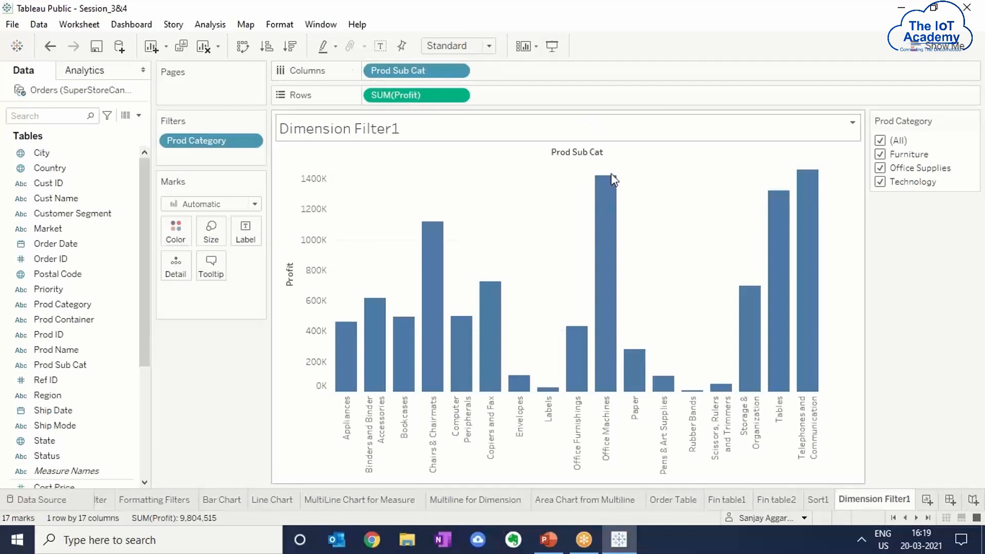
mouse_move(612, 215)
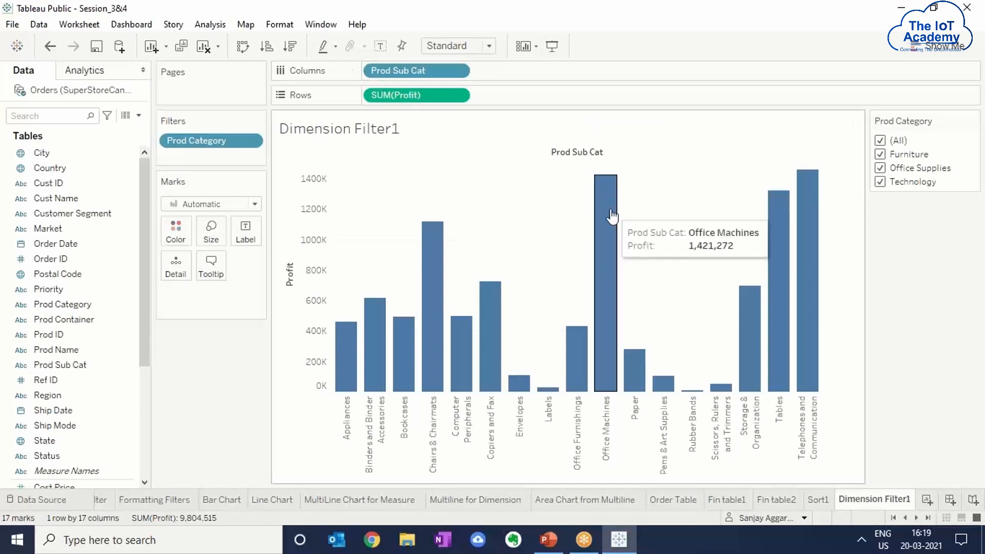
right_click(214, 146)
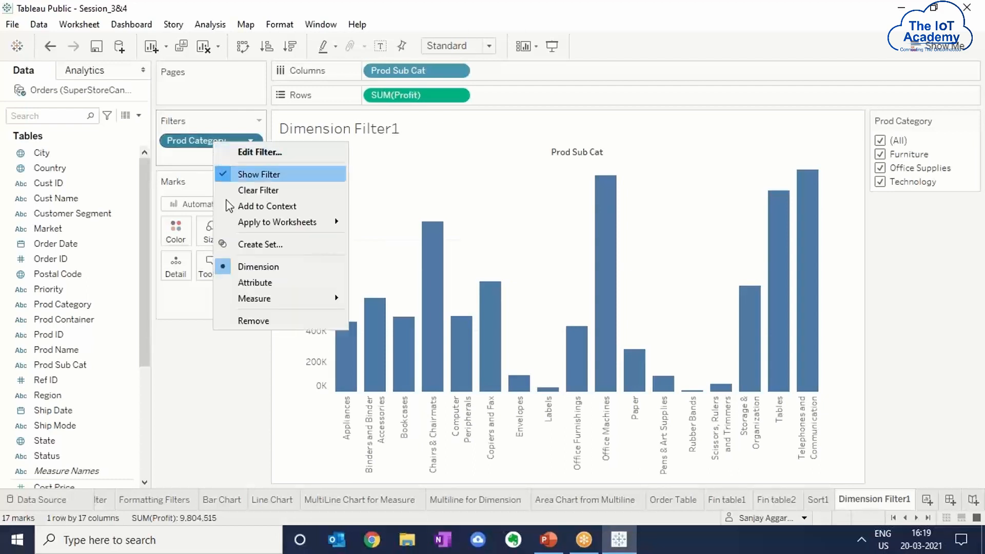
left_click(258, 321)
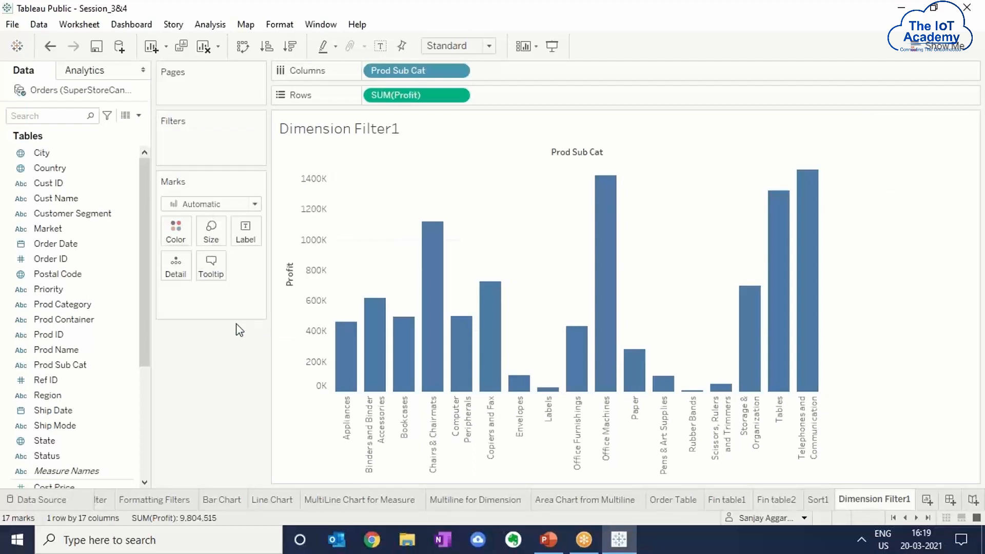
Add a Ship Mode filter including Delivery Truck, Express Air and Regular Air, and show its filter control.
left_click_drag(69, 425, 188, 136)
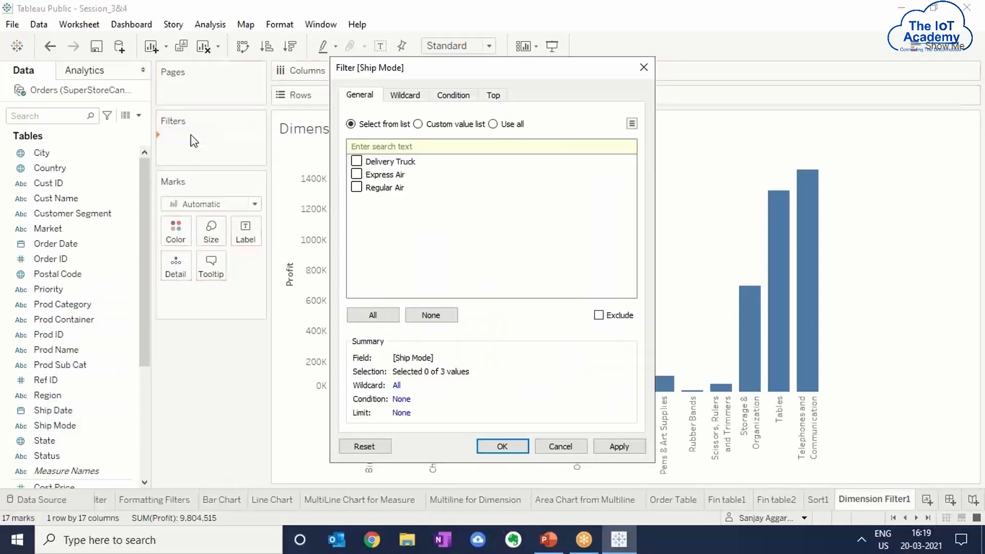
left_click(357, 161)
left_click(357, 174)
left_click(357, 188)
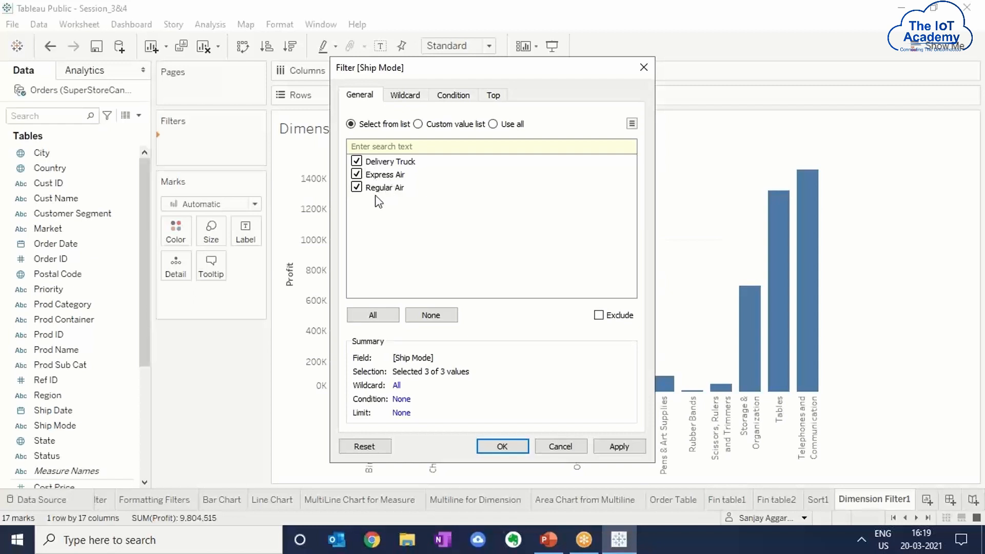
left_click(619, 447)
left_click(524, 448)
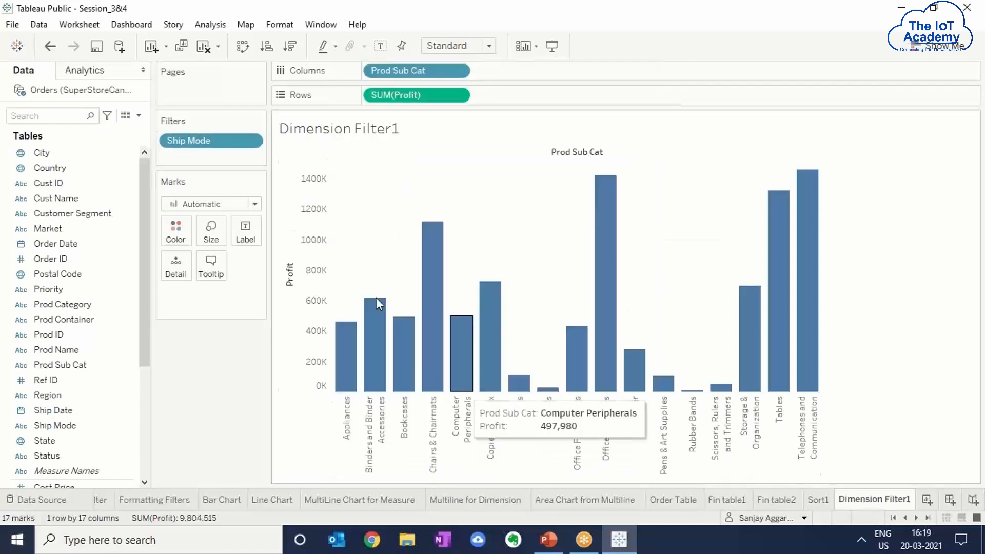
right_click(201, 141)
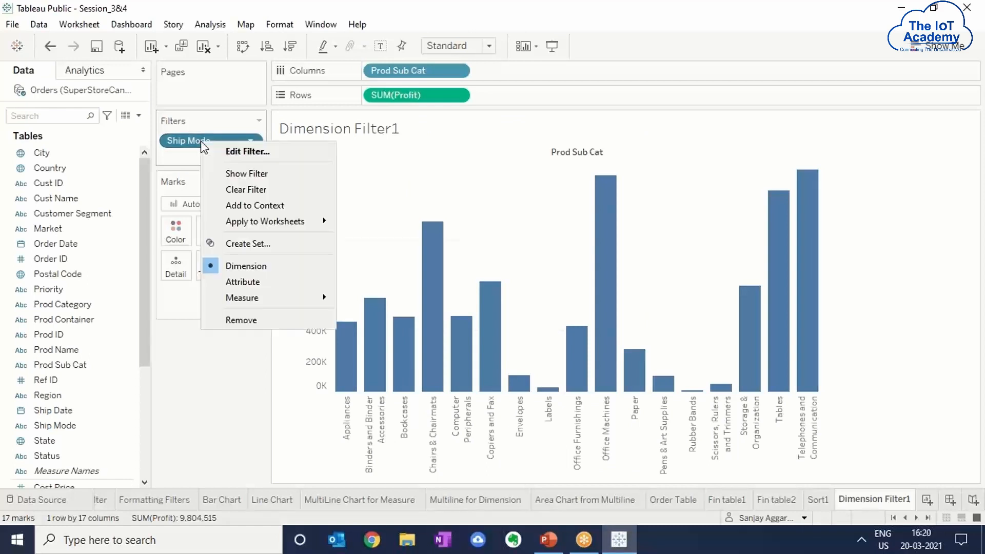
left_click(222, 174)
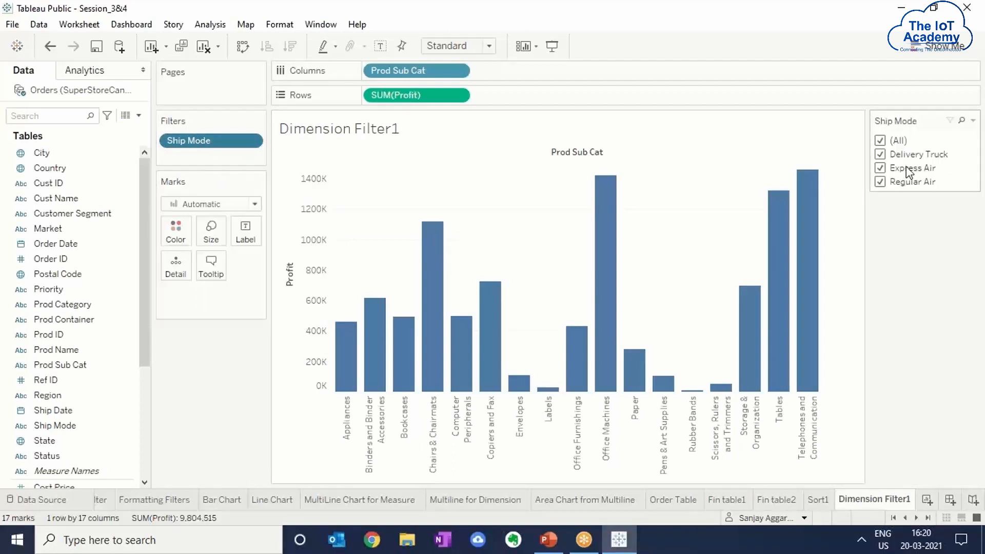
Limit the Ship Mode filter to Delivery Truck only and inspect the profit of individual sub-category bars.
left_click(881, 154)
left_click(881, 168)
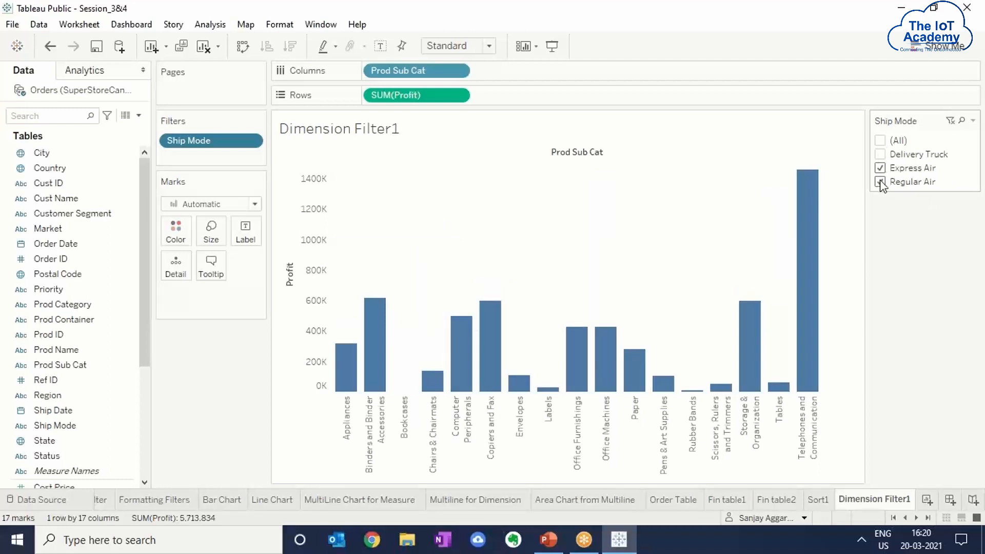
left_click(881, 182)
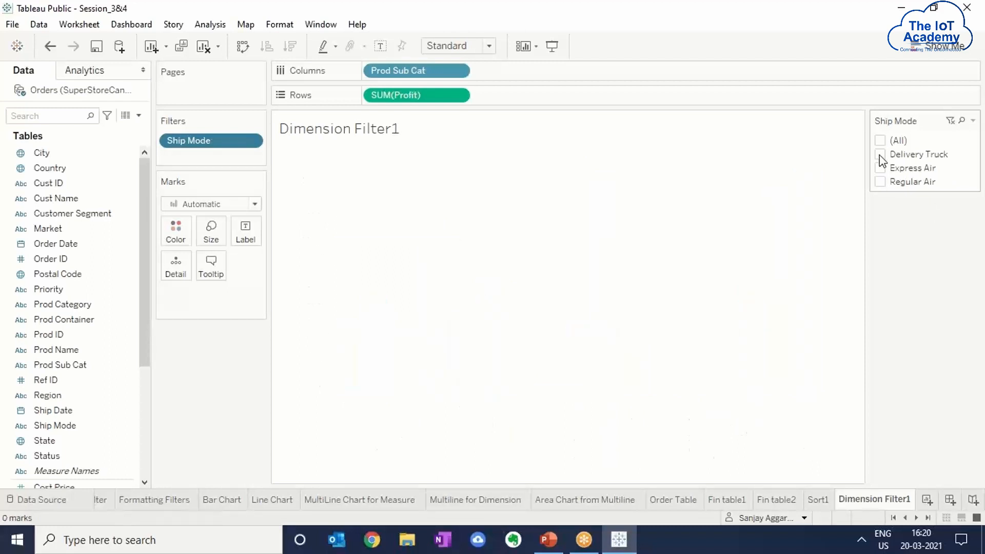
left_click(881, 154)
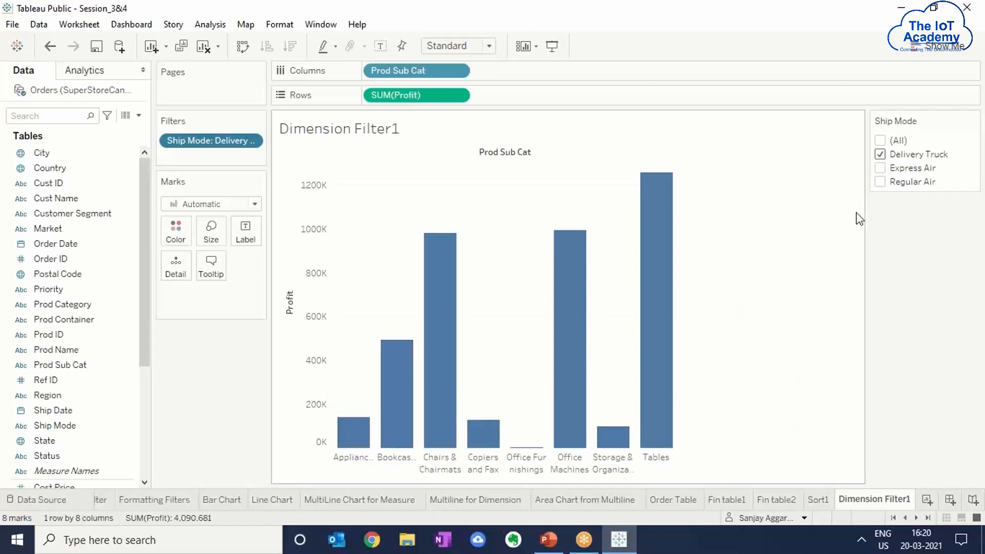
mouse_move(354, 440)
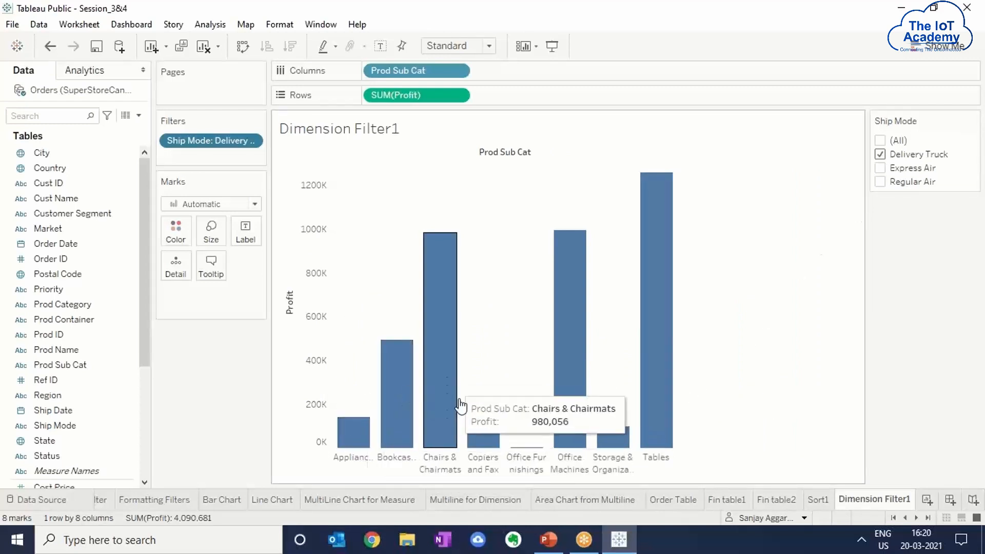
mouse_move(497, 433)
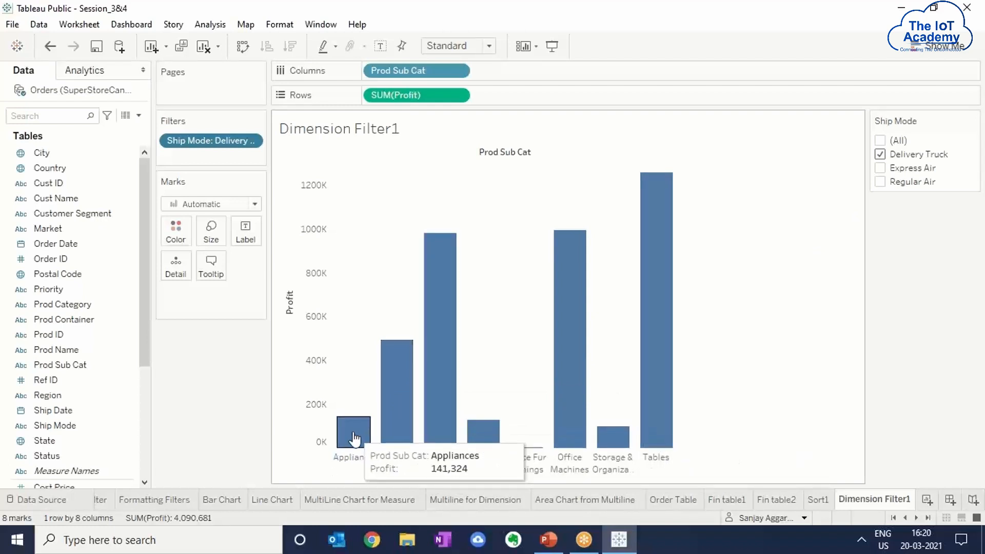
mouse_move(388, 438)
mouse_move(433, 354)
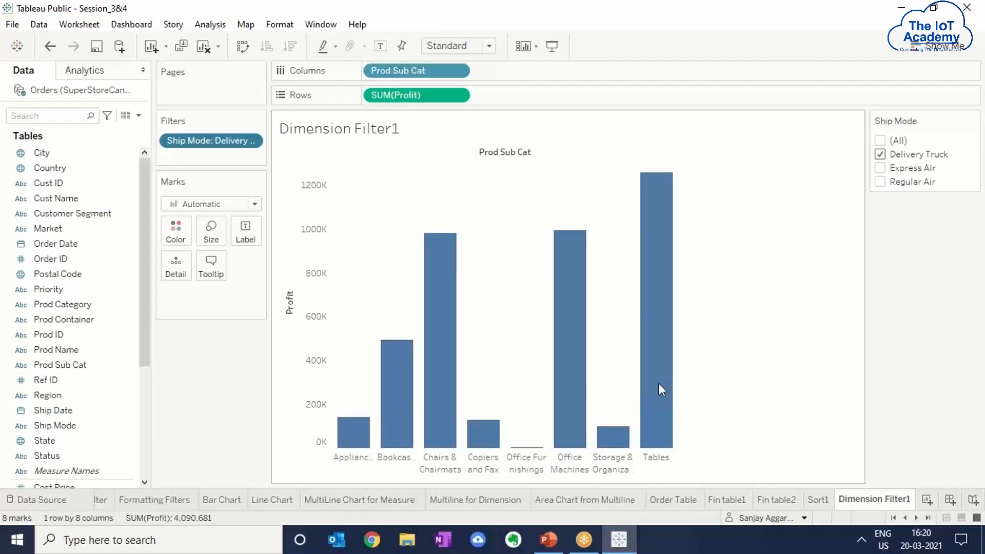
Switch the Ship Mode filter to Express Air alone and after that to Regular Air alone.
left_click(881, 156)
left_click(881, 169)
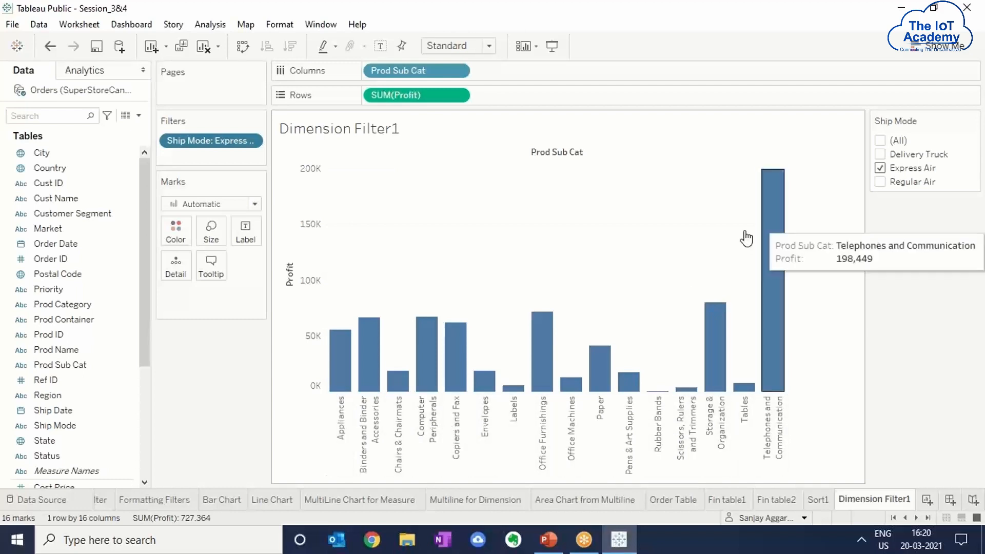
left_click(881, 182)
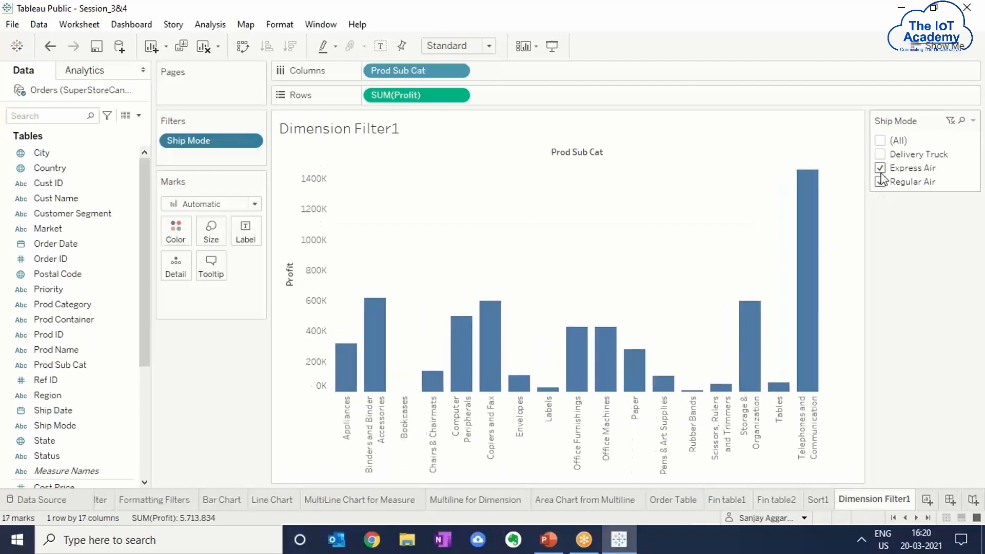
left_click(881, 168)
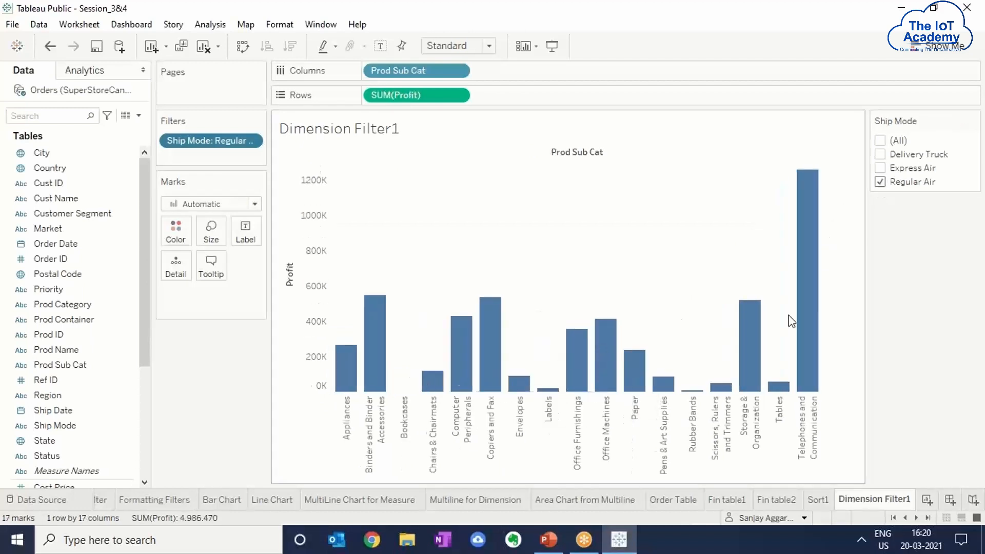
Select all ship modes again and remove the Ship Mode filter from the sheet.
left_click(881, 140)
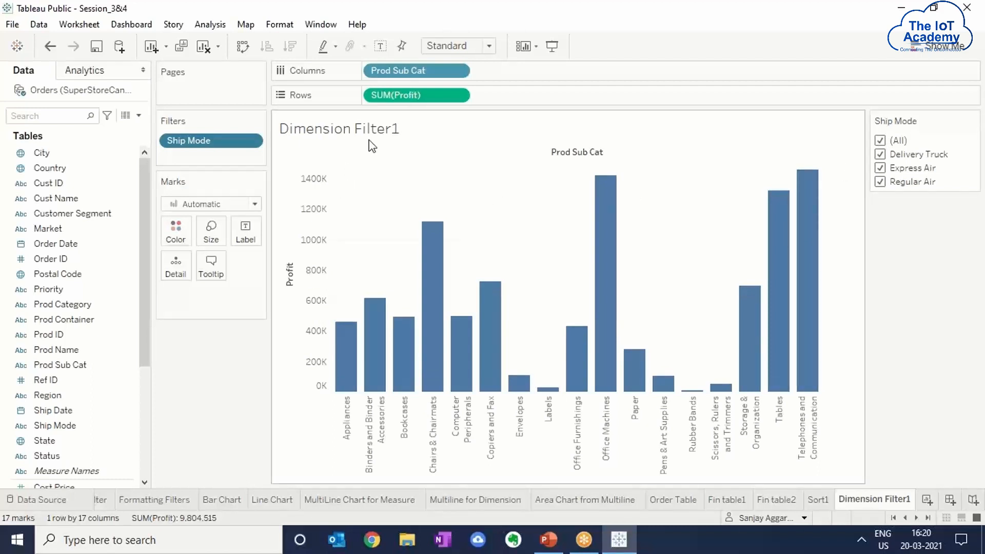
mouse_move(501, 391)
right_click(200, 146)
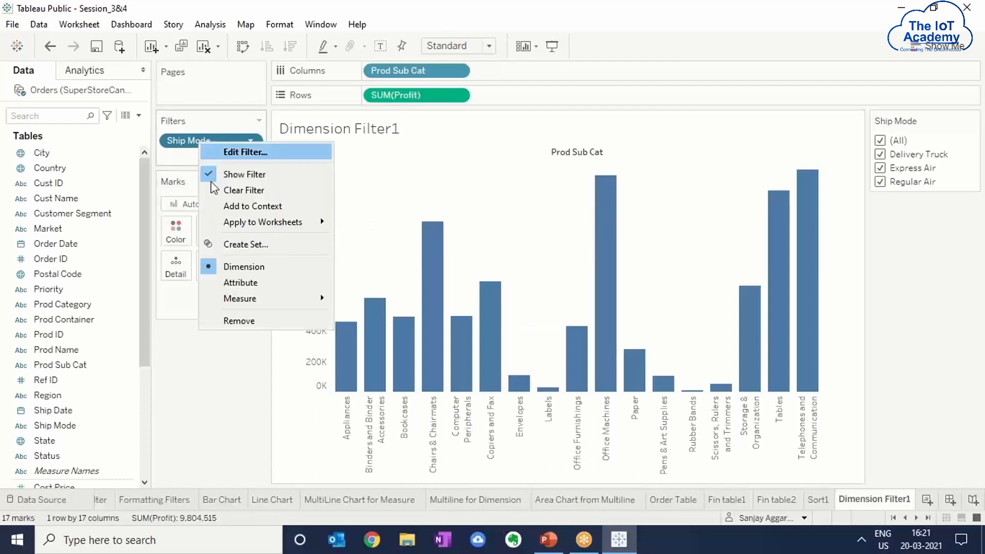
left_click(243, 320)
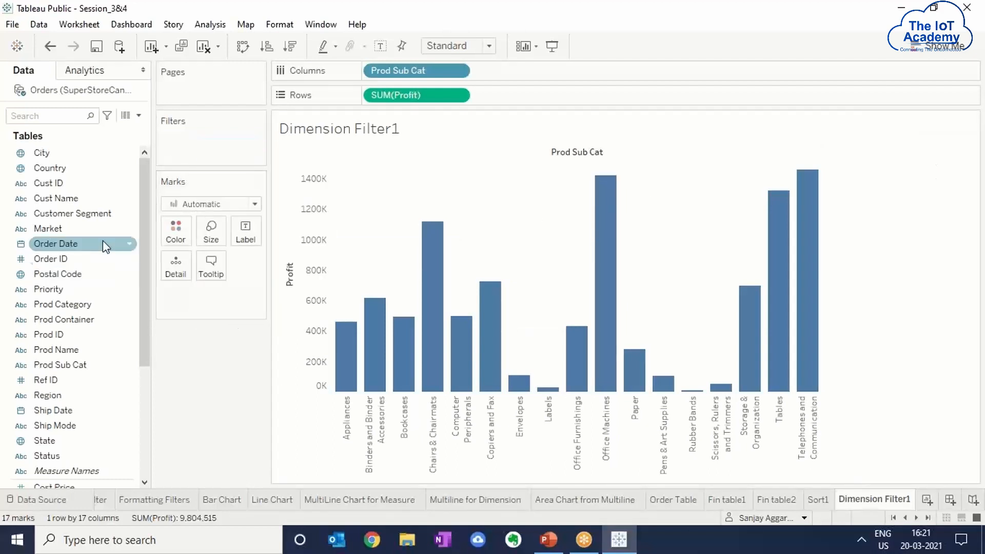
Add a Customer Segment filter including Consumer, Corporate, Home Office and Small Business, and show its filter control.
left_click_drag(84, 214, 208, 137)
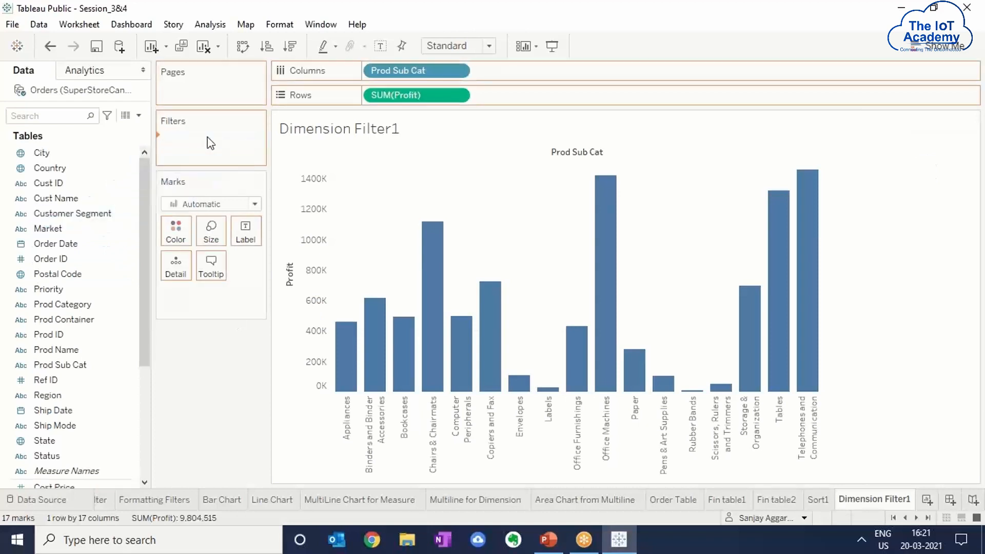
left_click(356, 161)
left_click(356, 174)
left_click(356, 187)
left_click(356, 200)
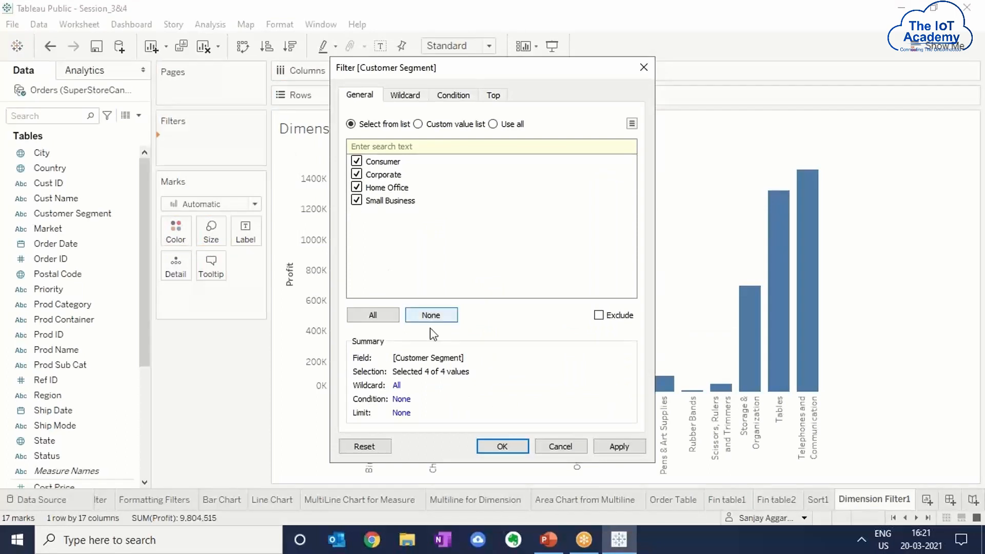
left_click(502, 446)
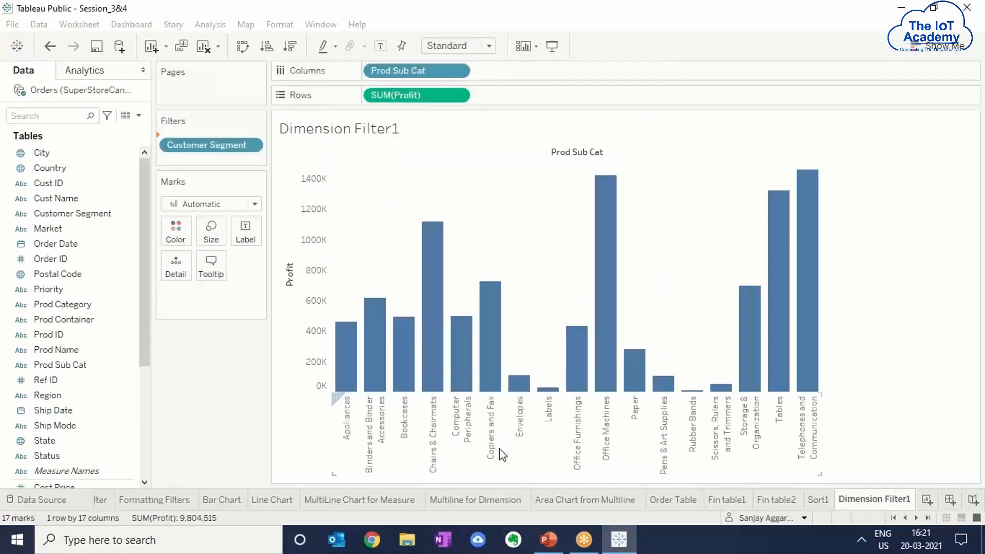
right_click(211, 143)
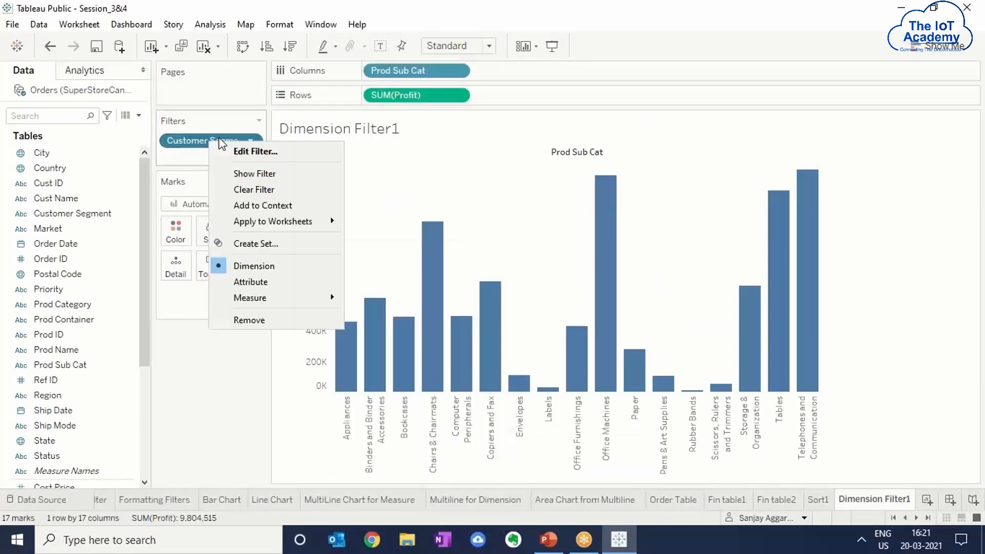
left_click(225, 174)
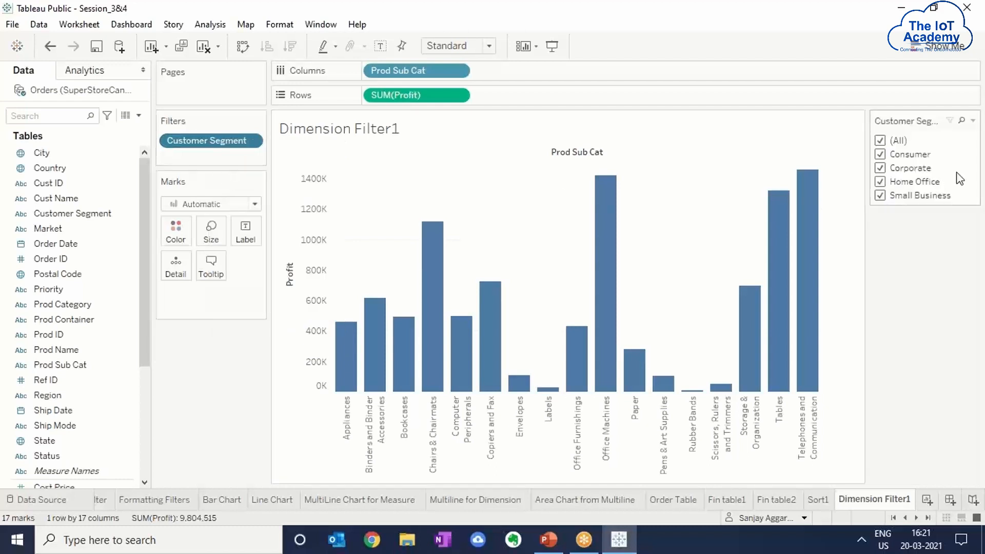
Limit the Customer Segment filter to Consumer, switch it to Corporate alone, and inspect the profit of individual sub-category bars.
left_click(880, 143)
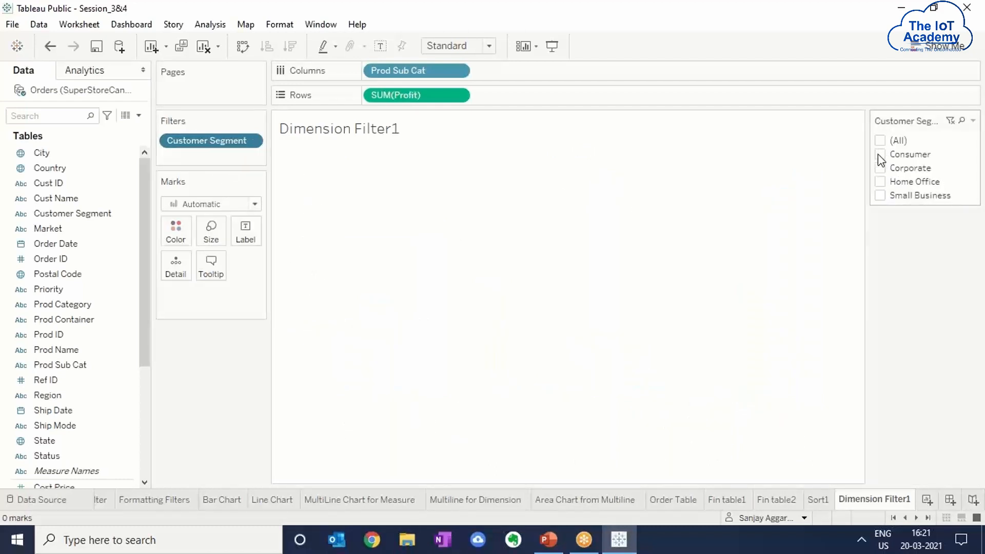
left_click(879, 154)
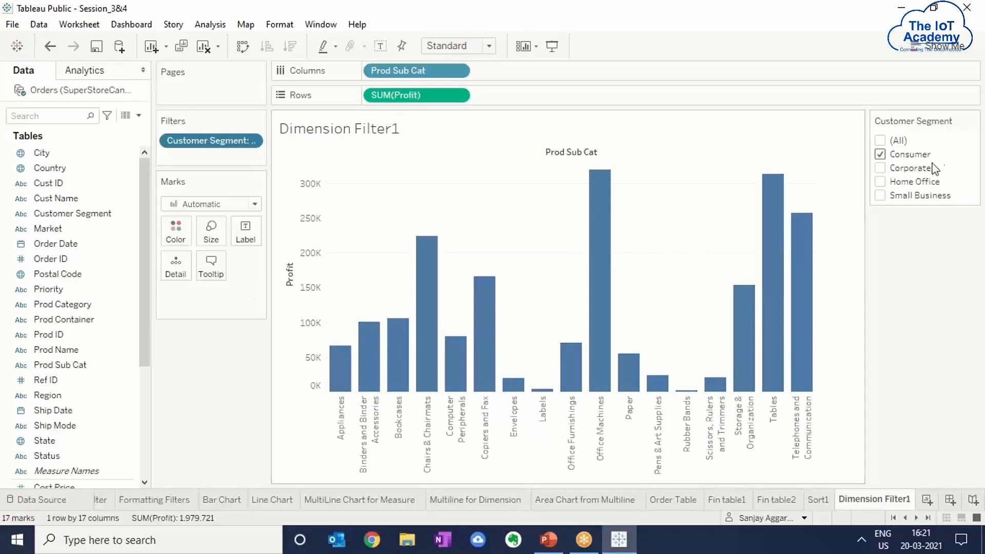
left_click(881, 168)
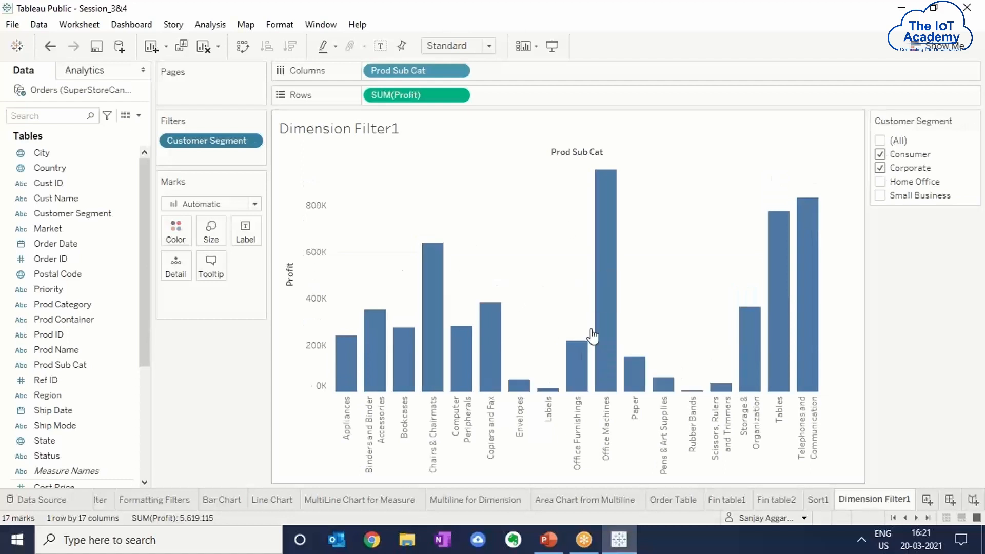
left_click(880, 154)
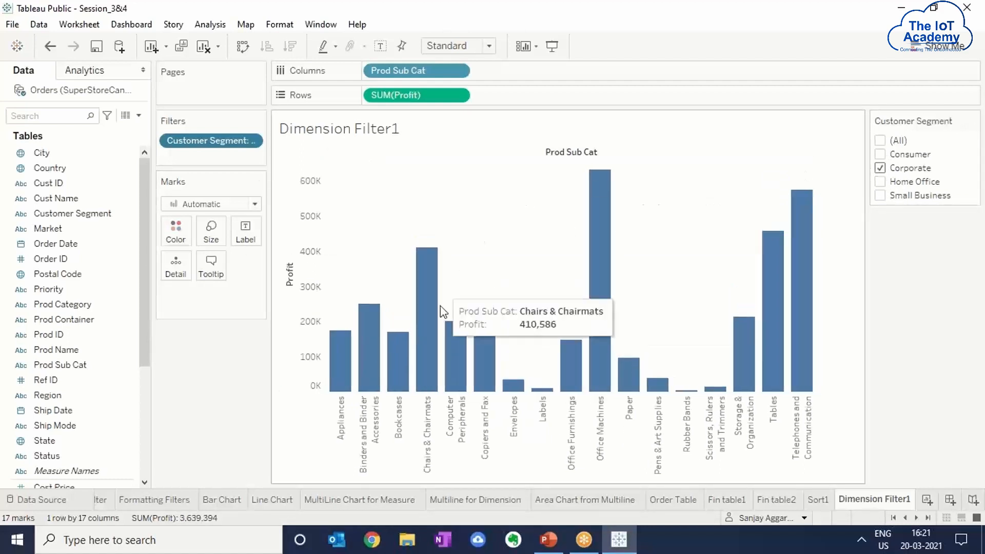
mouse_move(559, 356)
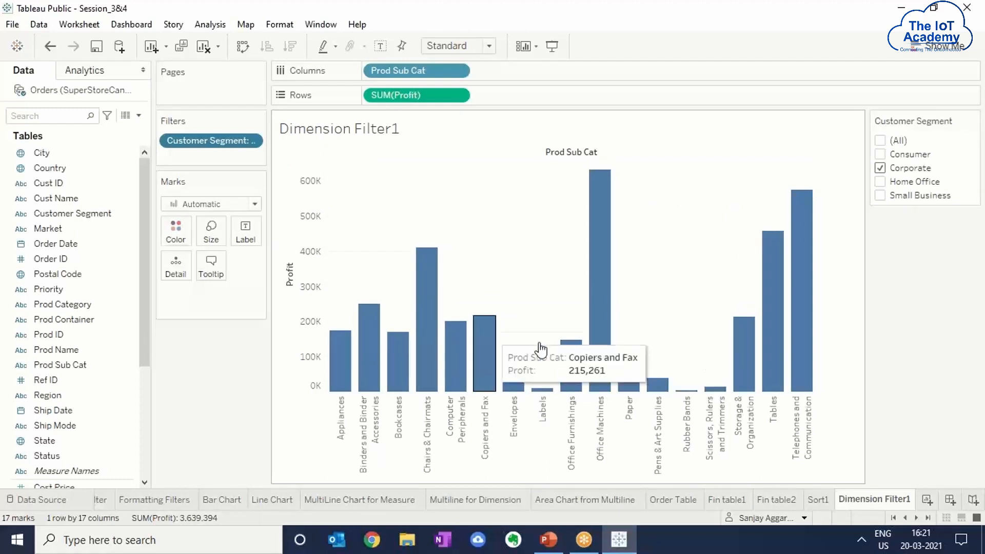
mouse_move(415, 318)
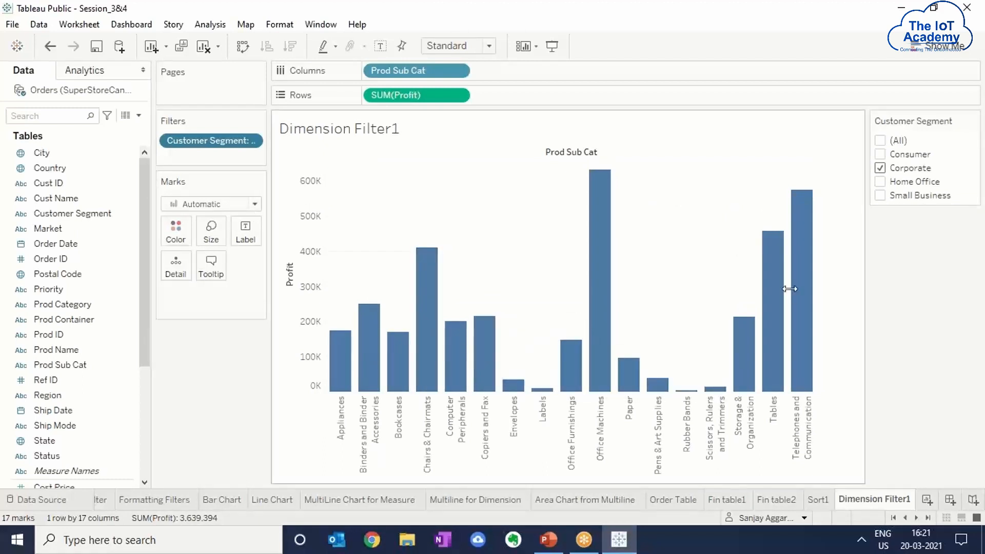
Include Home Office, Small Business and Consumer in the Customer Segment filter again, so all segments are selected.
left_click(880, 182)
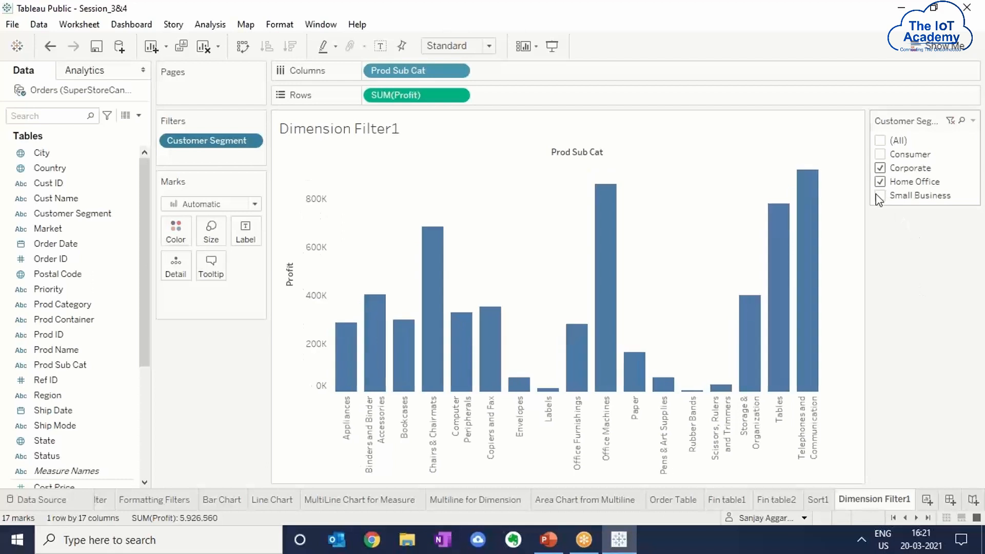
left_click(880, 196)
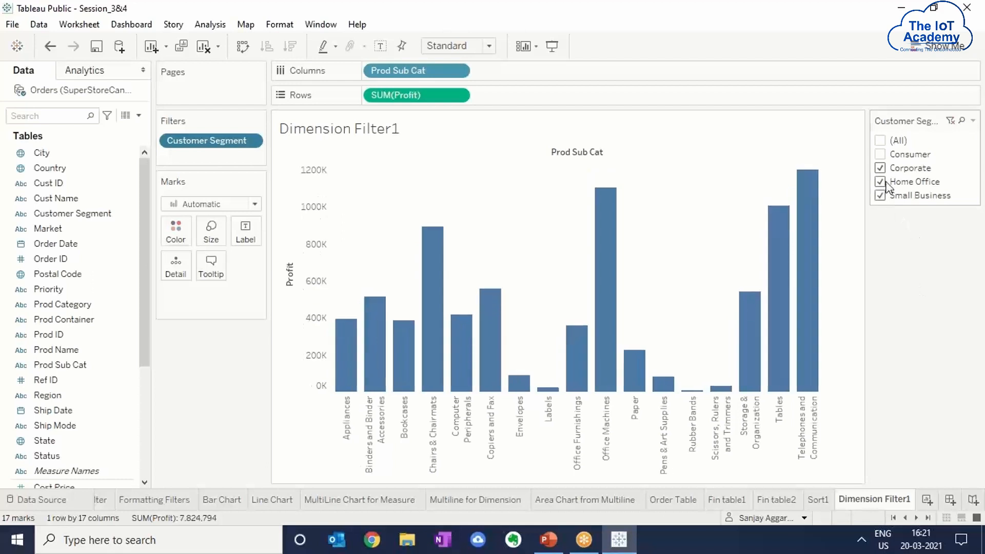
left_click(880, 155)
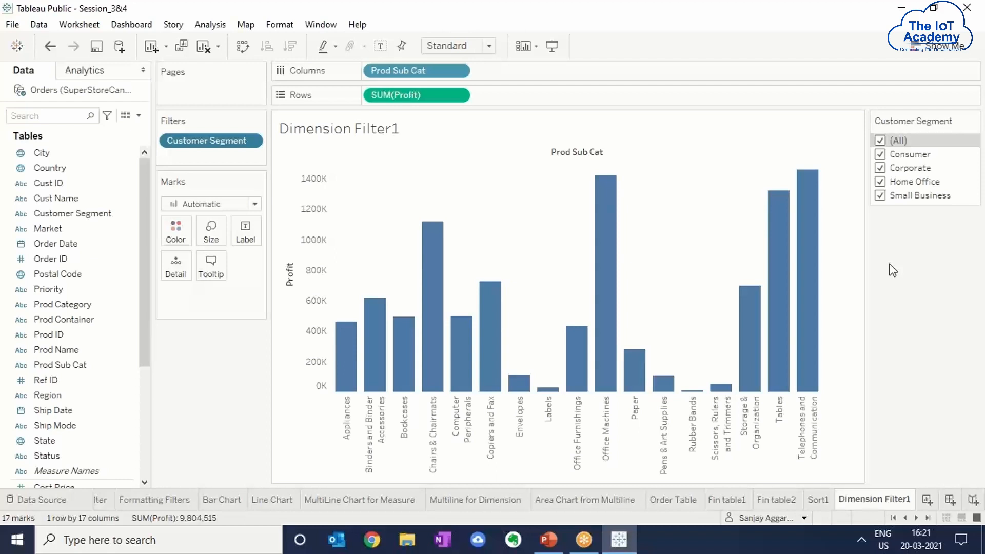
Examine the general settings of the Customer Segment filter without changing them.
right_click(221, 140)
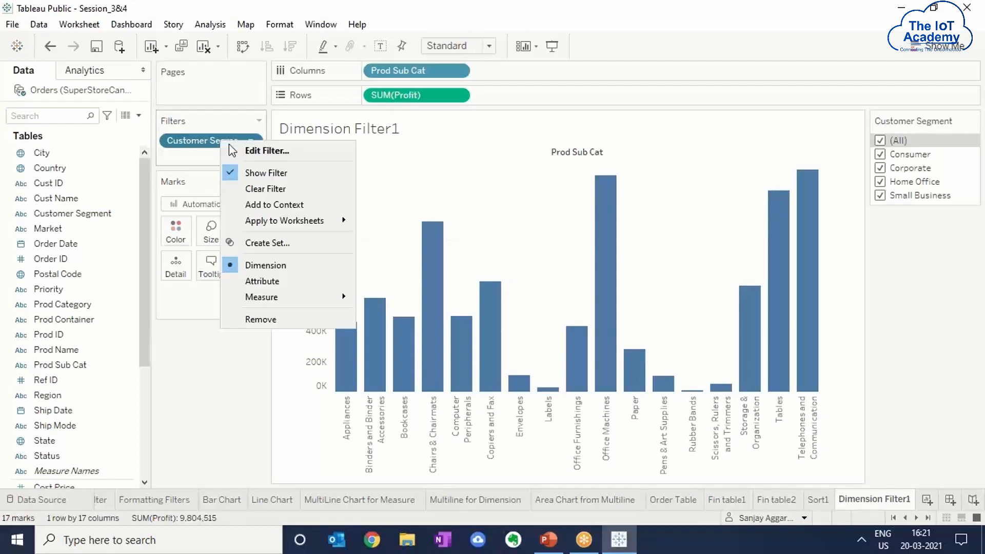
left_click(269, 152)
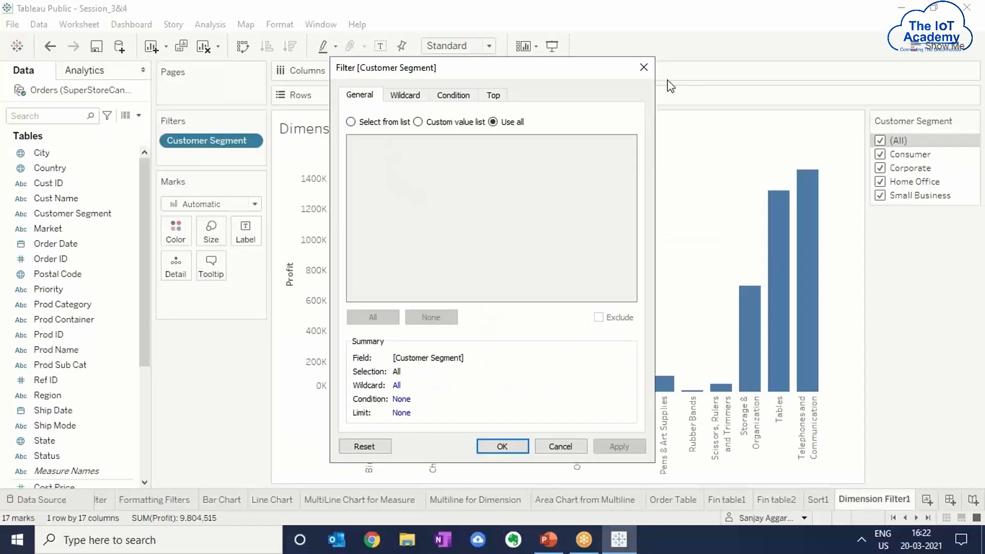
left_click(503, 446)
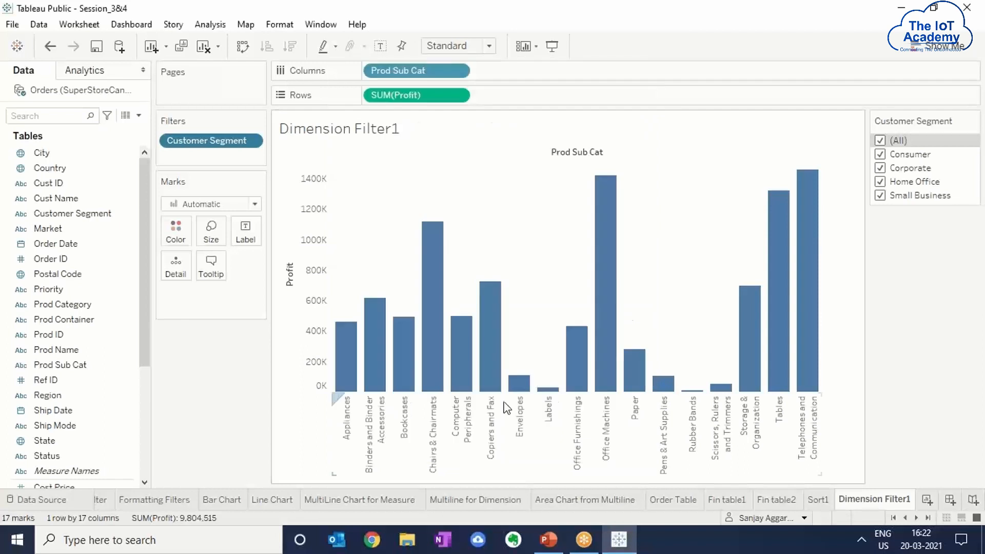
right_click(208, 140)
left_click(252, 149)
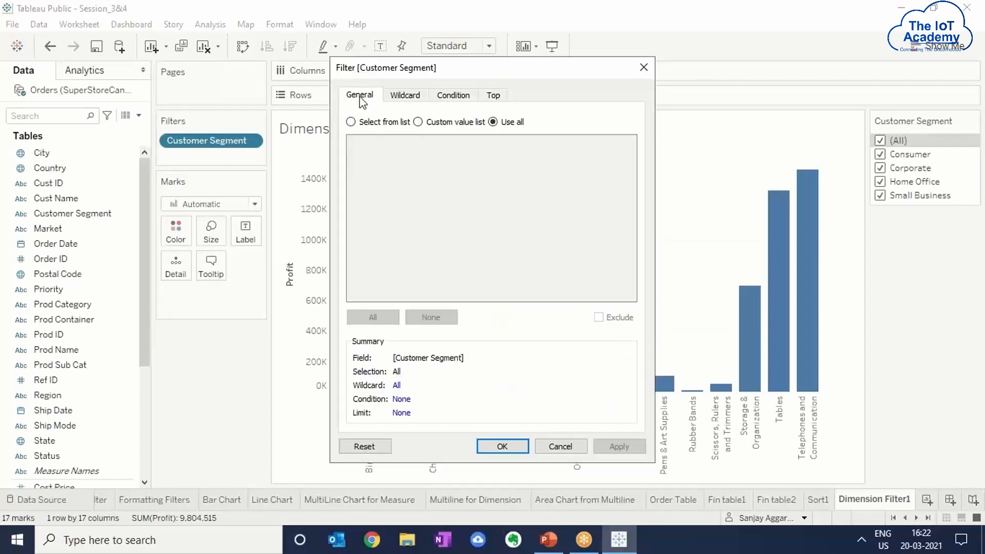
left_click(643, 68)
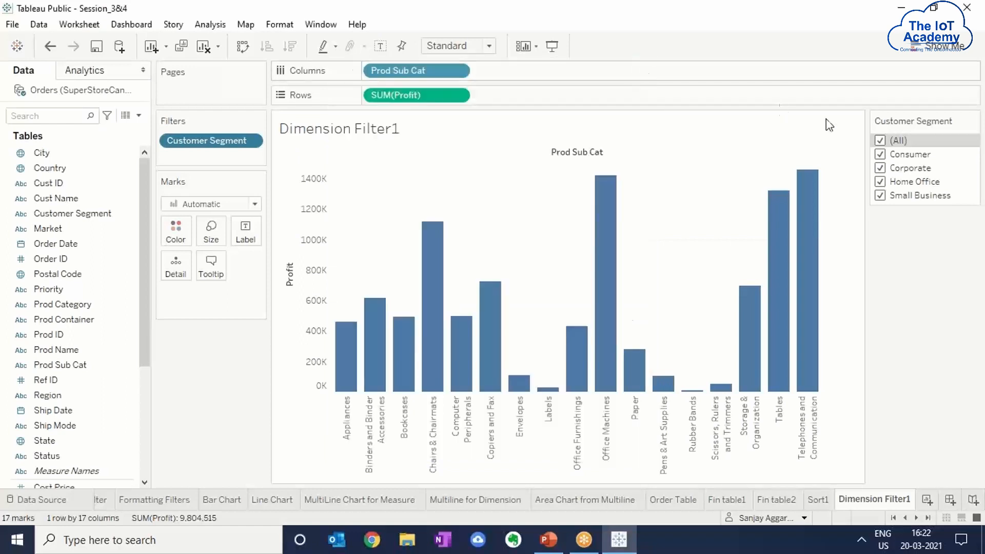
Remove the Customer Segment filter from the sheet and inspect the unfiltered sub-category bars.
right_click(199, 144)
left_click(242, 188)
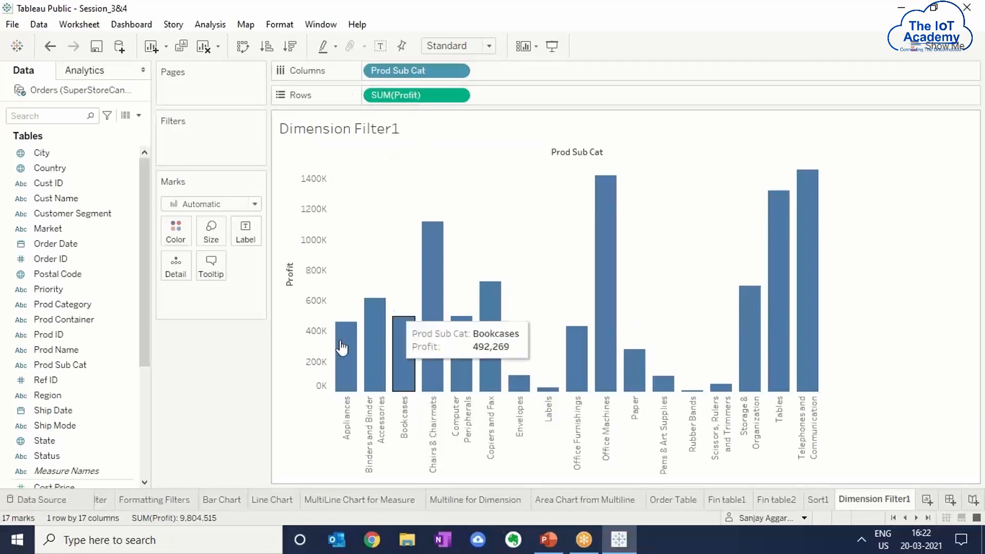
mouse_move(347, 382)
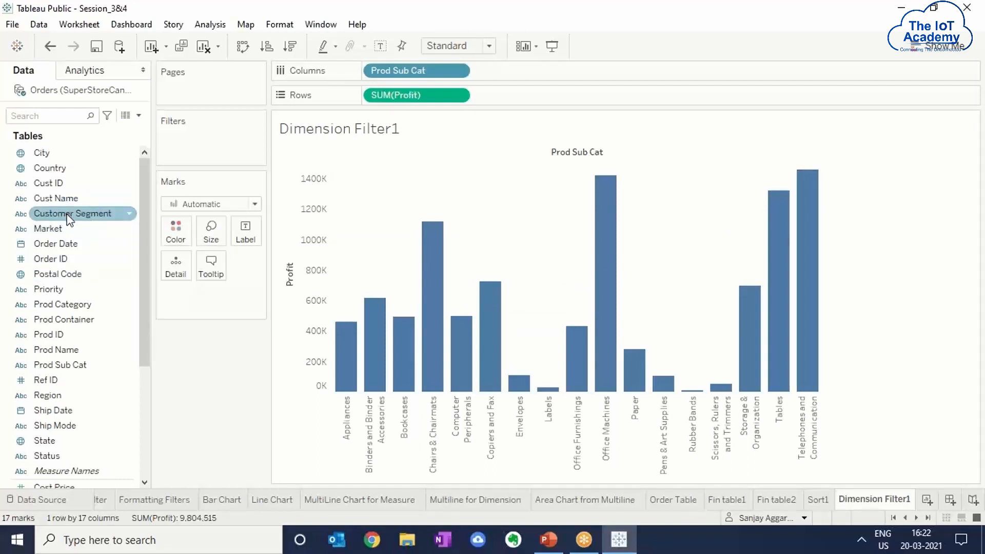
Add a Prod Category wildcard filter that matches values containing "a", and show its filter control.
left_click_drag(78, 304, 205, 136)
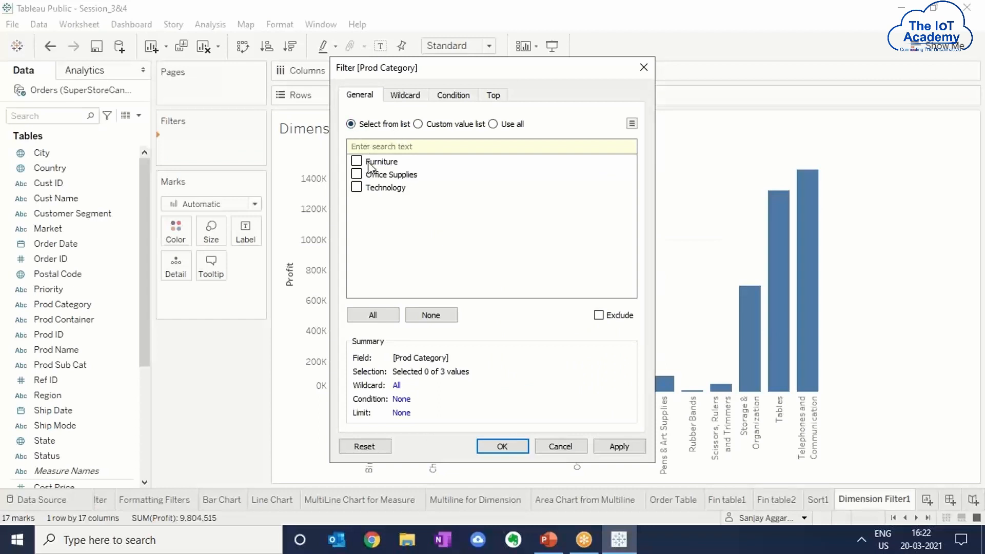
left_click(402, 97)
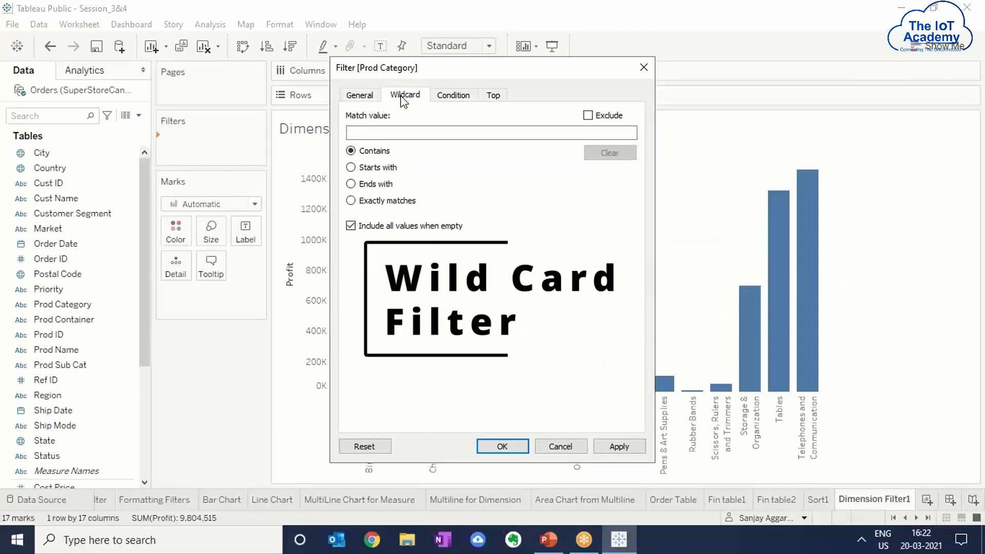
left_click(389, 129)
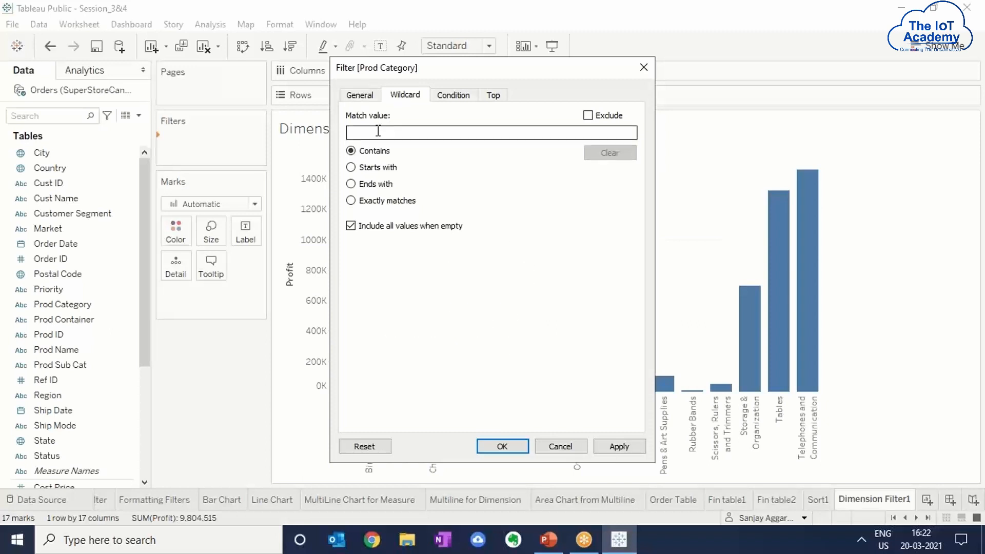
type("a")
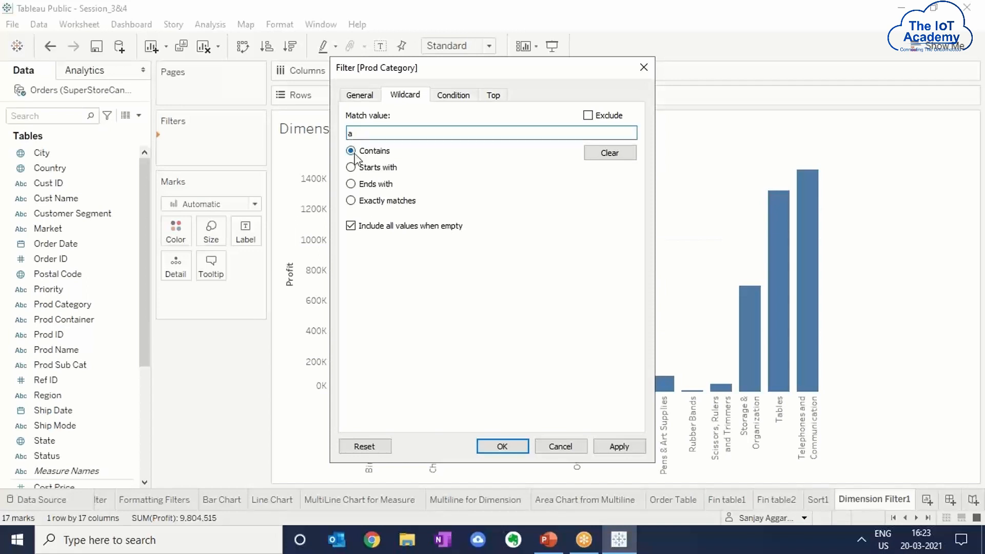
left_click(624, 447)
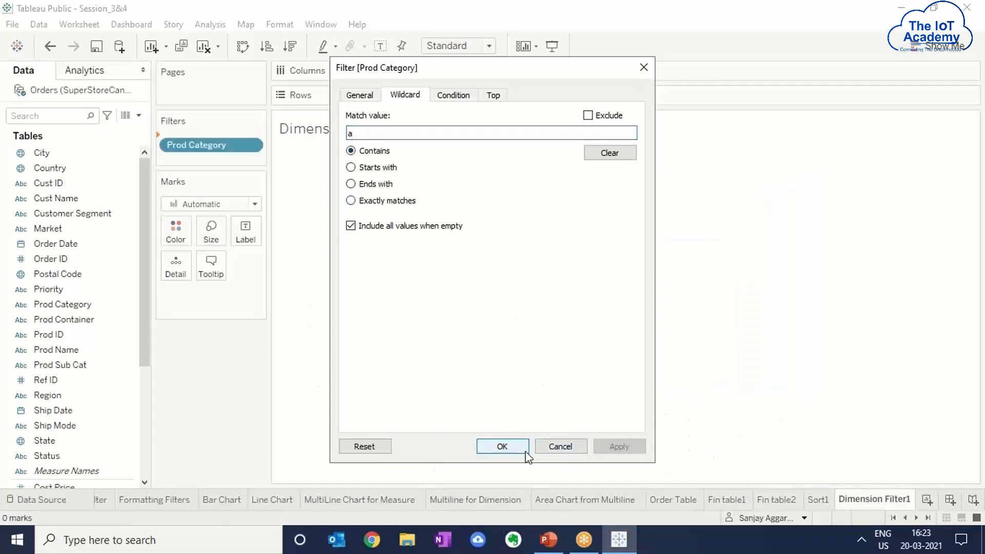
left_click(502, 446)
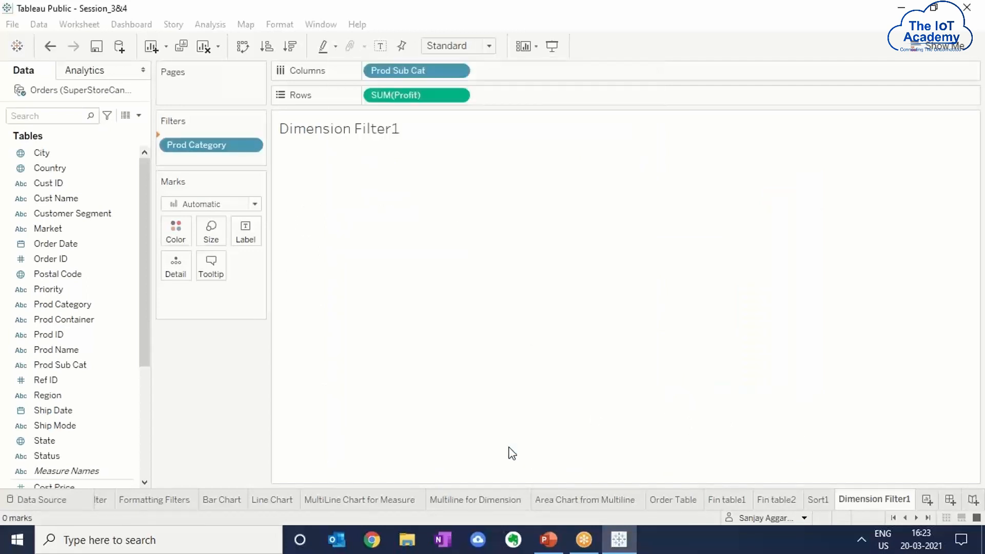
right_click(218, 146)
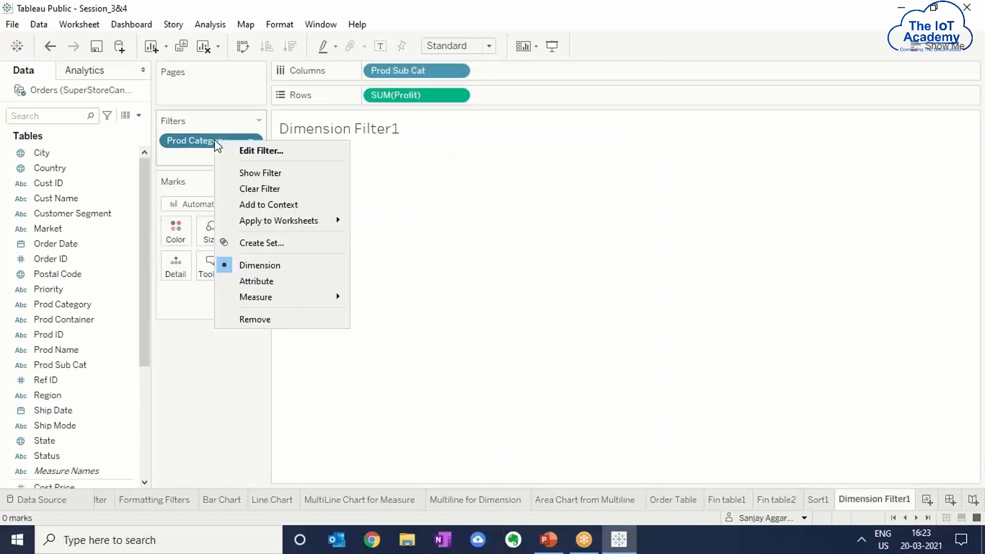
left_click(249, 173)
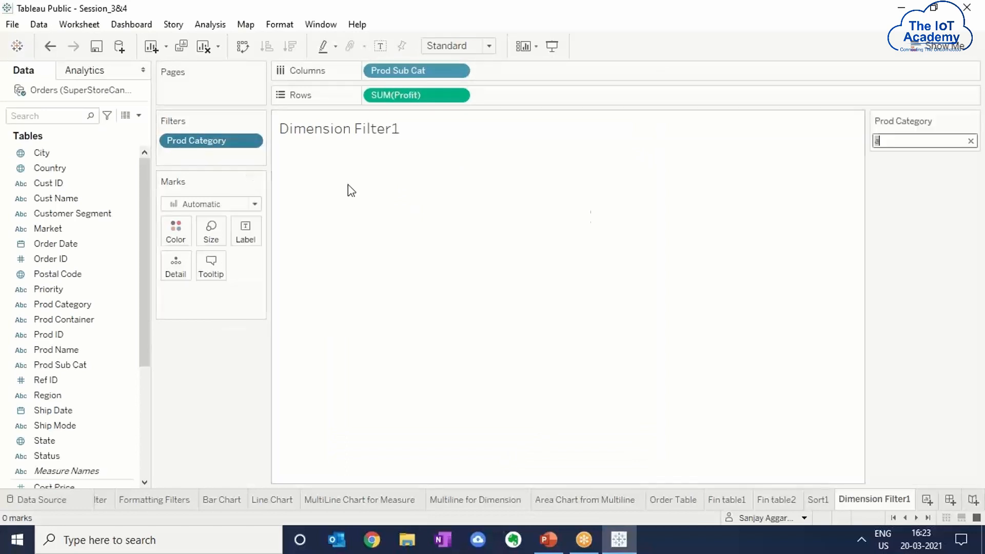
Change the Prod Category wildcard text to "te", and remove the Prod Category filter from the sheet after checking the matching bars.
double_click(891, 142)
key("BackSpace")
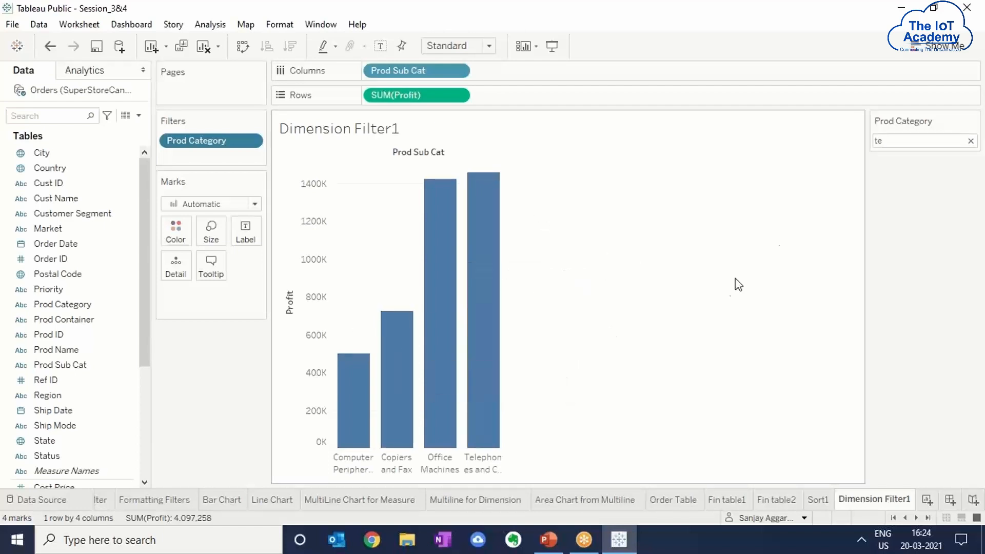
right_click(196, 144)
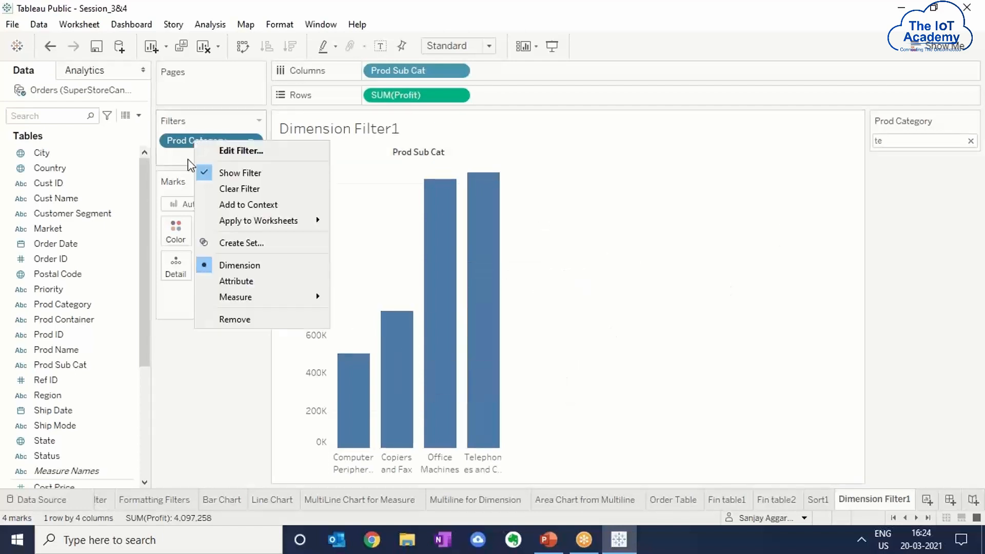
left_click(226, 319)
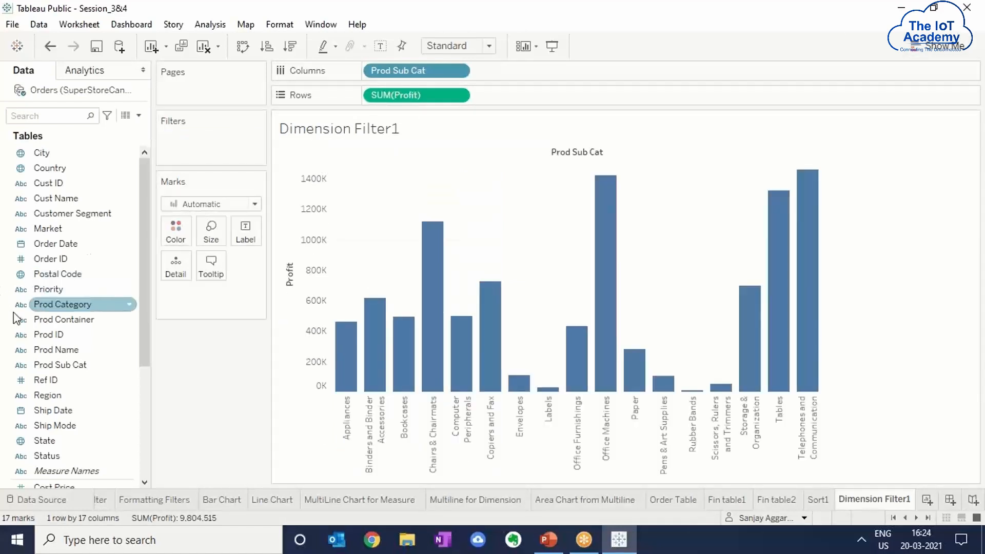
Add a Prod Sub Cat wildcard filter that matches values containing "a", and show its filter control.
left_click_drag(62, 366, 190, 139)
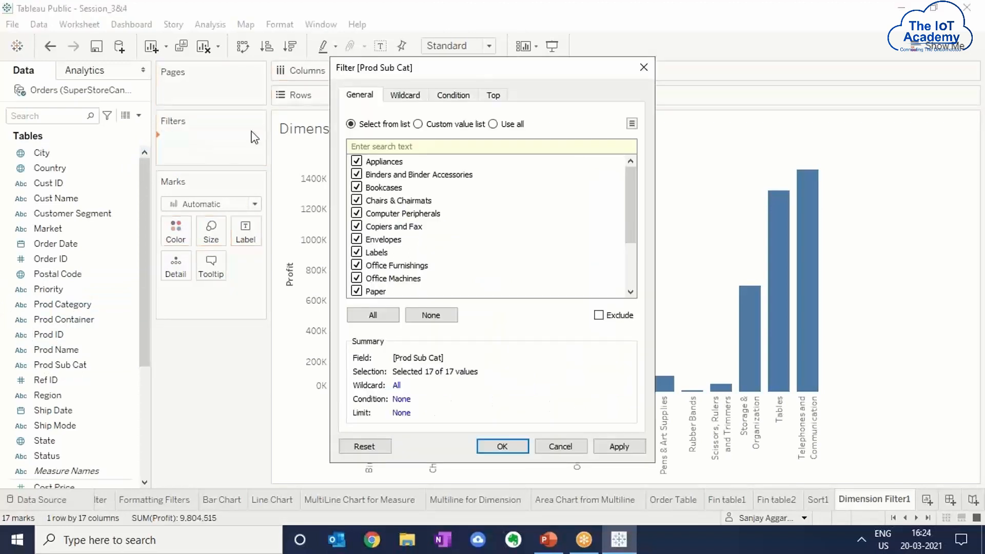
left_click(411, 97)
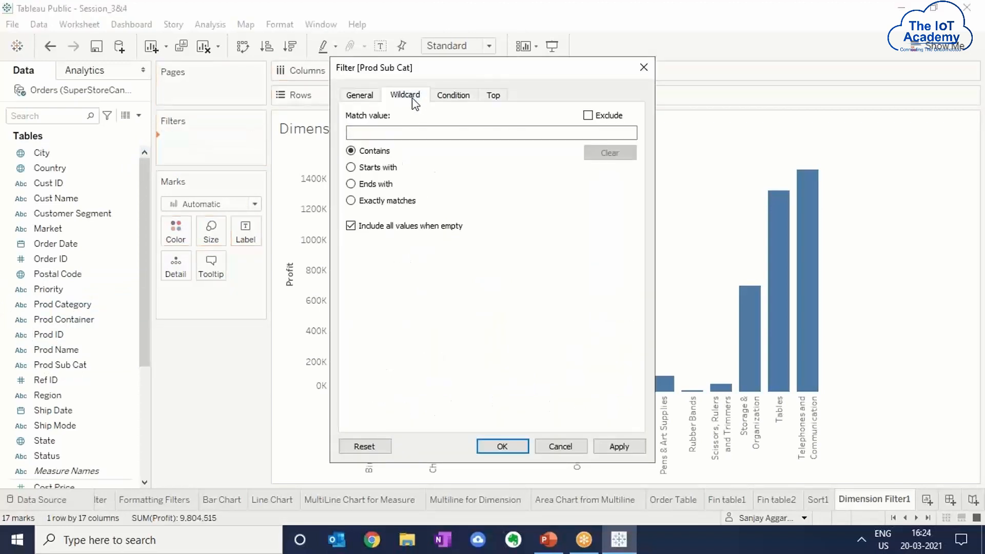
type("a")
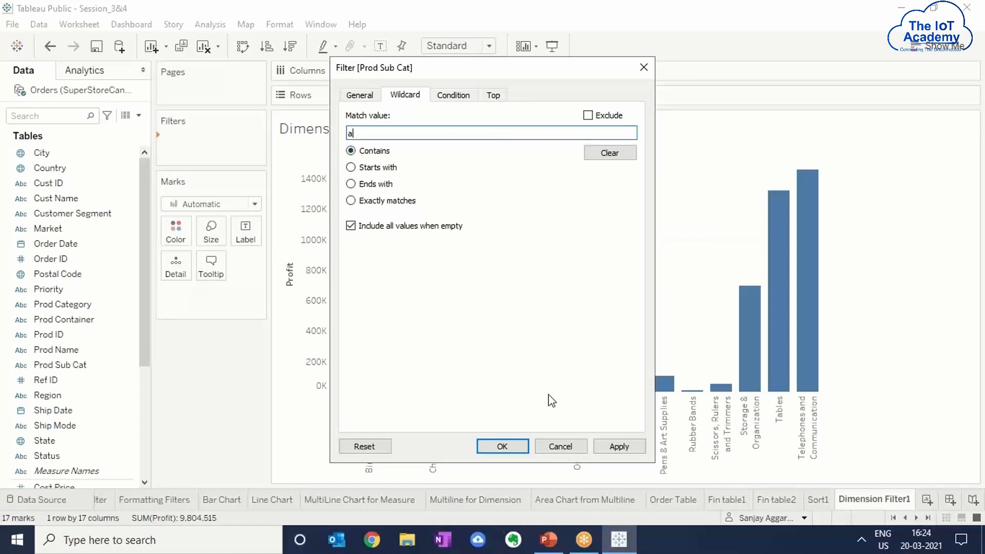
left_click(617, 448)
left_click(502, 446)
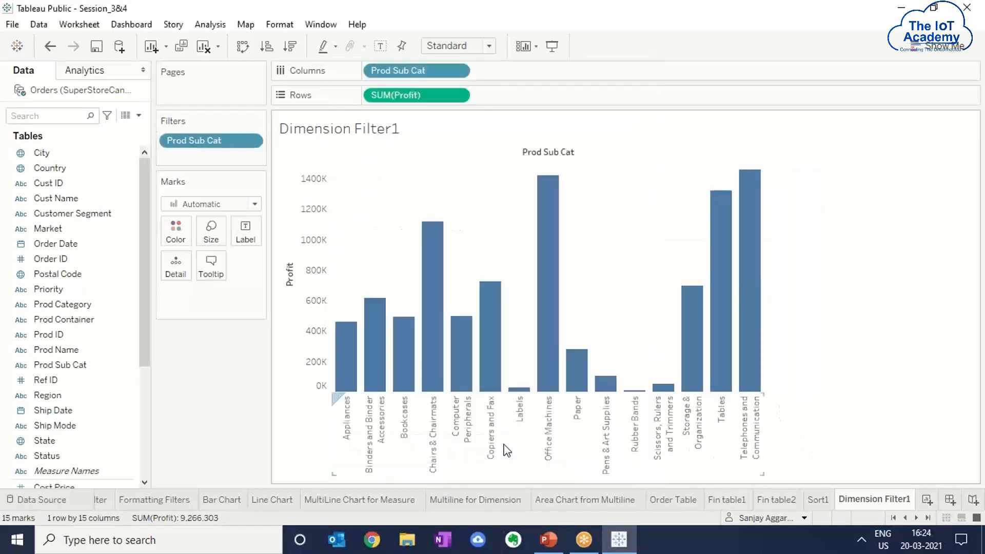
right_click(201, 146)
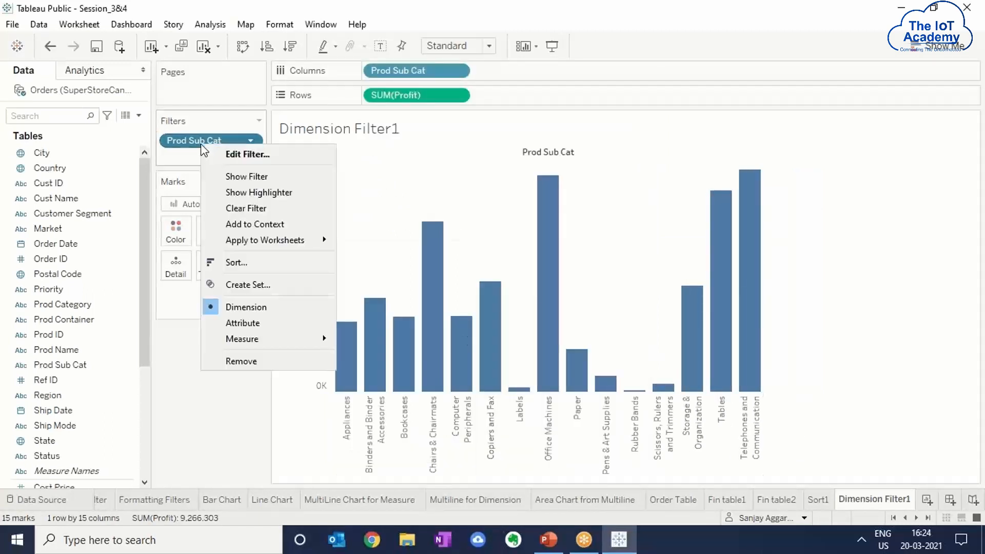
left_click(221, 175)
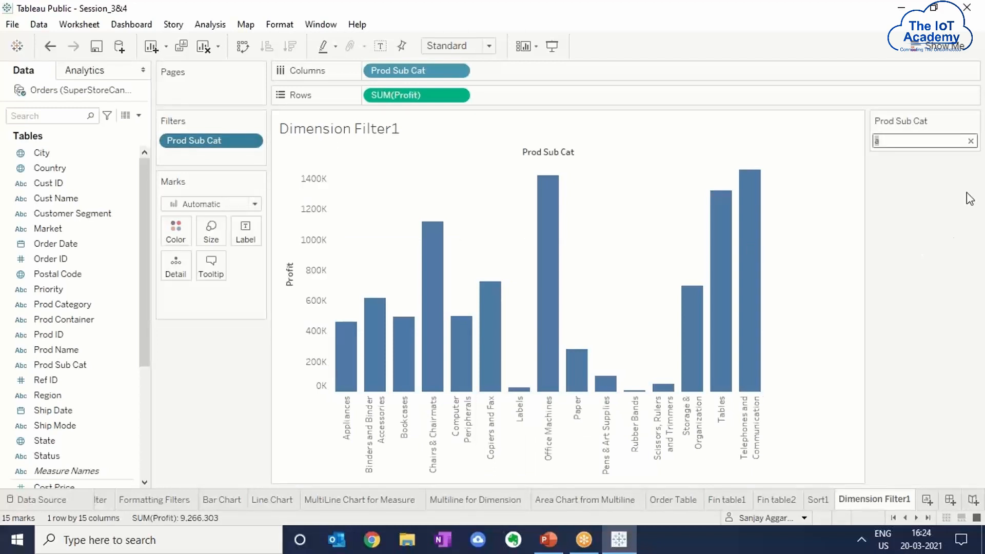
Try the match texts "z", "t" and "p" in the displayed Prod Sub Cat wildcard filter, checking the matching bars.
left_click(898, 140)
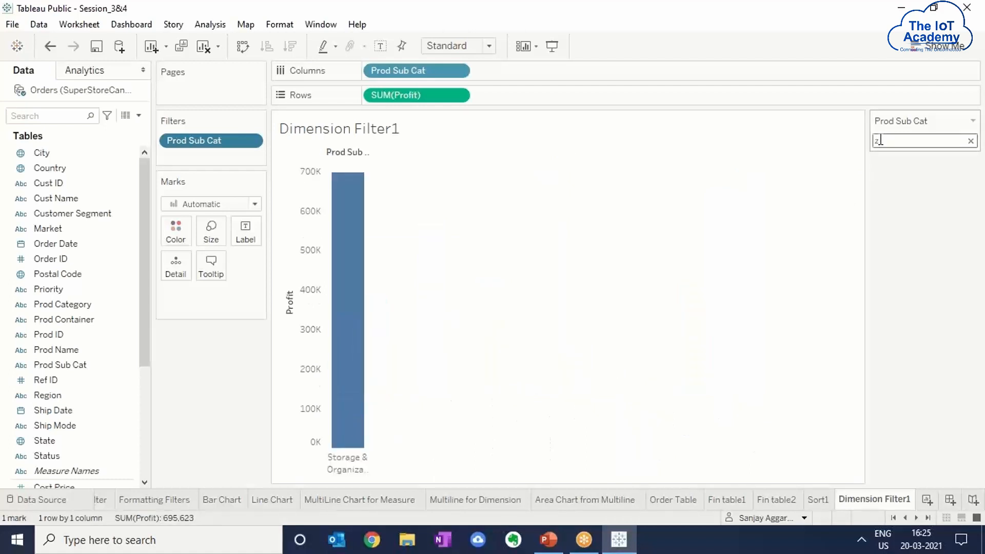
left_click(363, 472)
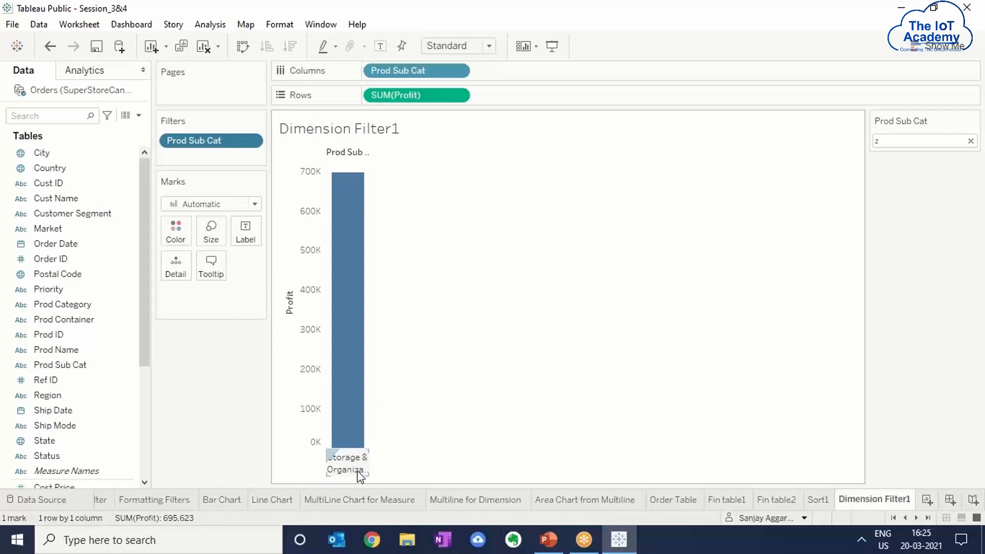
left_click(534, 424)
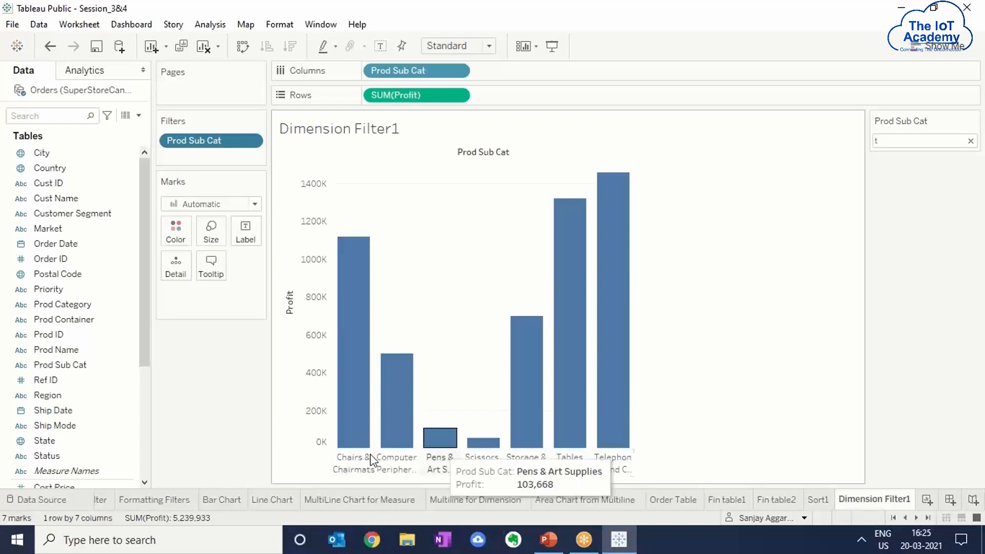
left_click(880, 141)
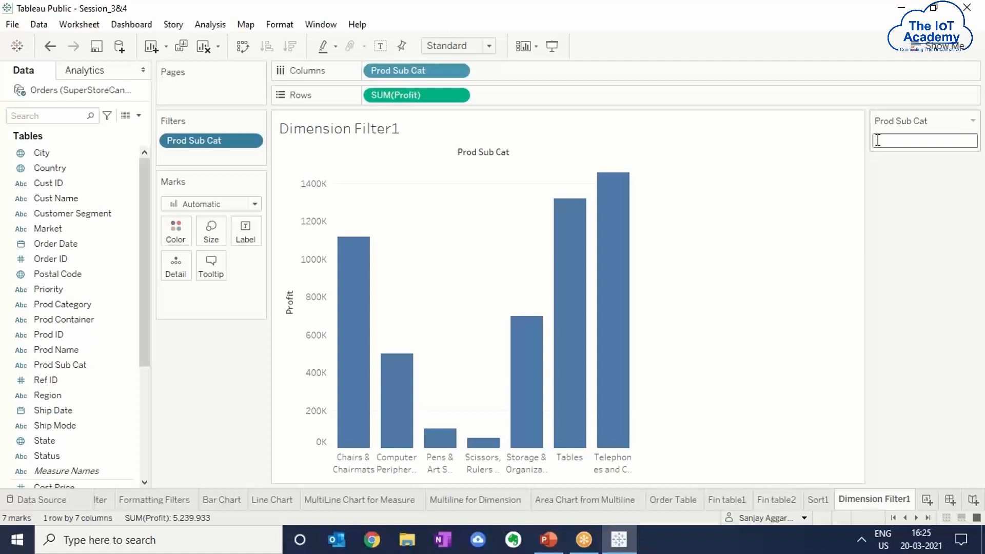
type("p")
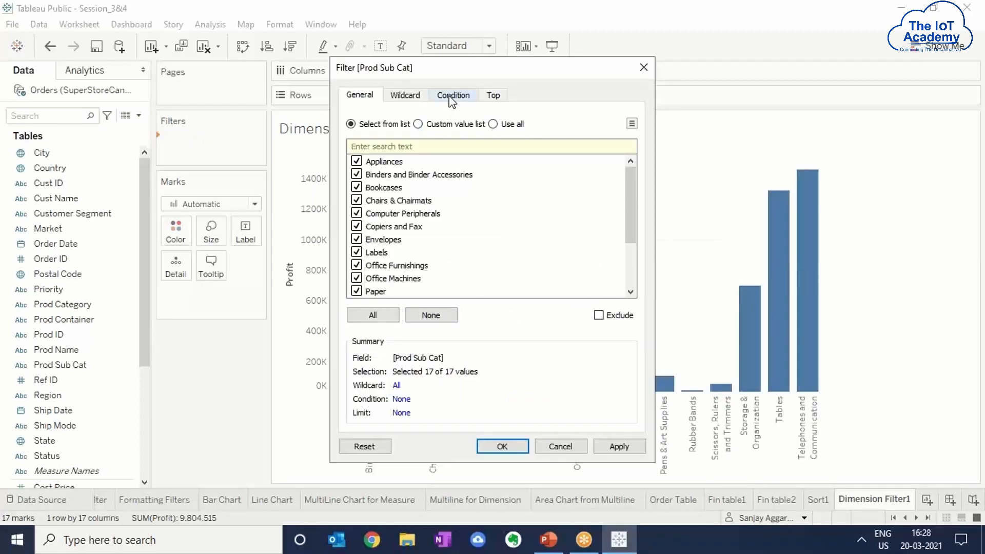
Define a by-field condition in the Prod Sub Cat filter that keeps values whose sum of Profit is greater than 500000.
left_click(452, 96)
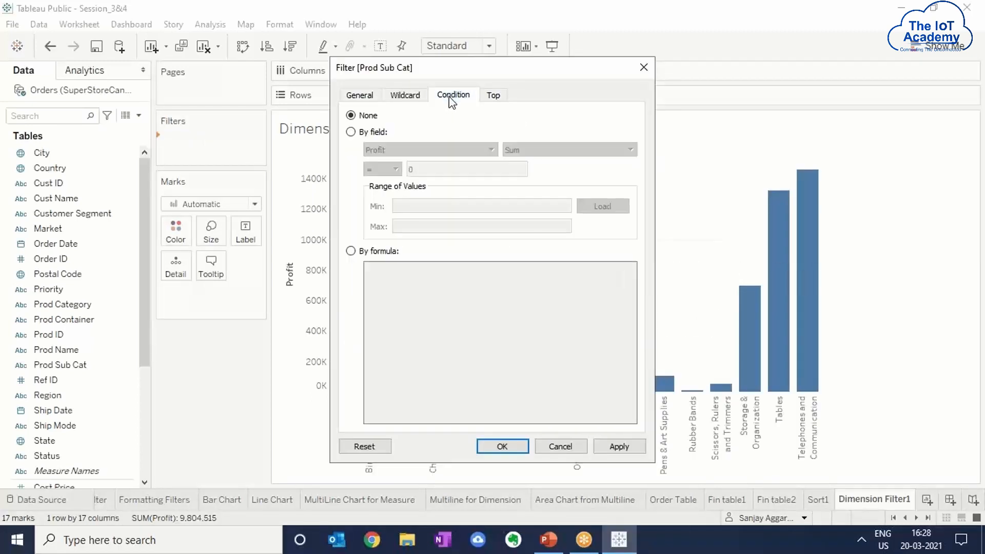
left_click(352, 132)
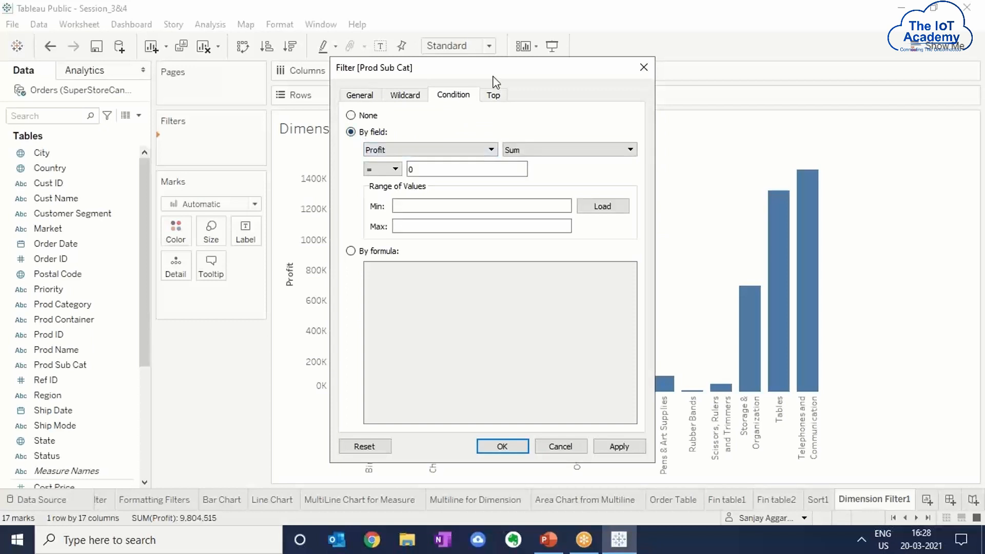
left_click_drag(570, 74, 289, 53)
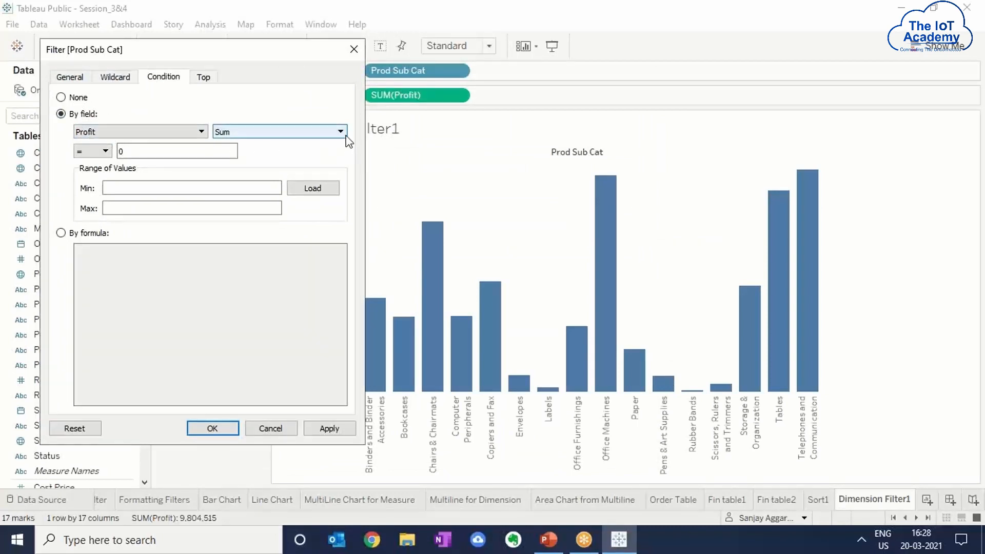
left_click(107, 153)
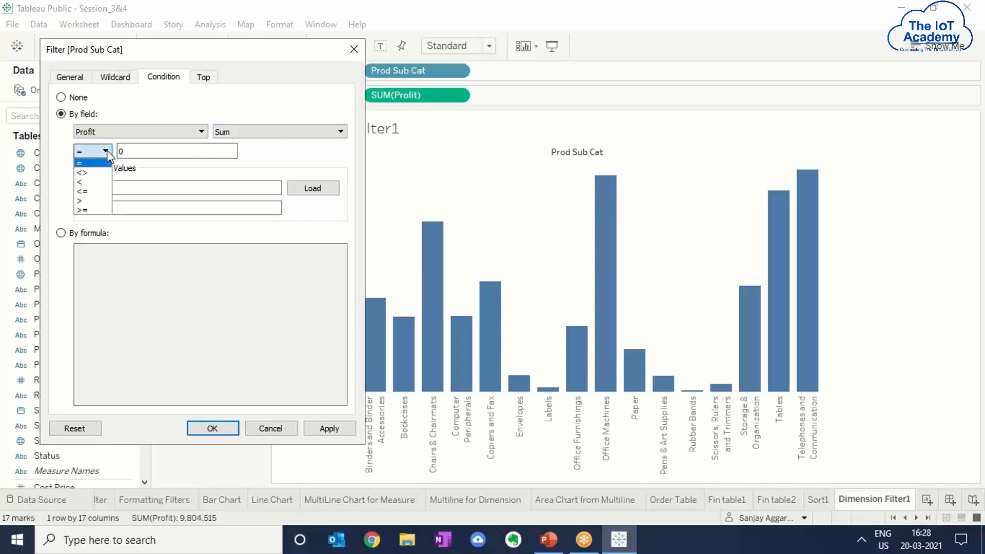
left_click(81, 201)
left_click(128, 148)
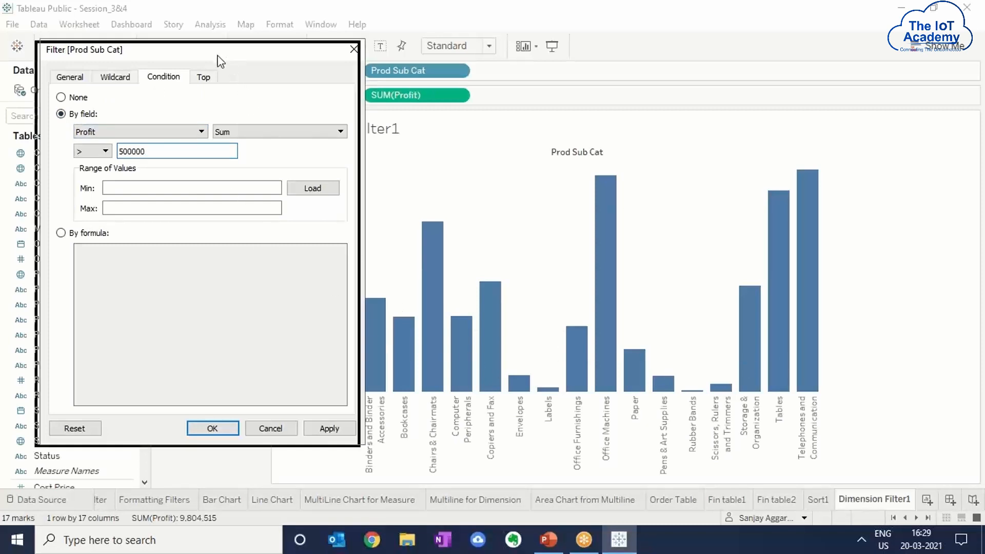
Load the minimum and maximum of the condition's range of values, and apply the condition filter to the chart.
mouse_move(227, 52)
left_mouse_down()
mouse_move(158, 48)
mouse_move(193, 60)
mouse_move(222, 51)
left_mouse_up()
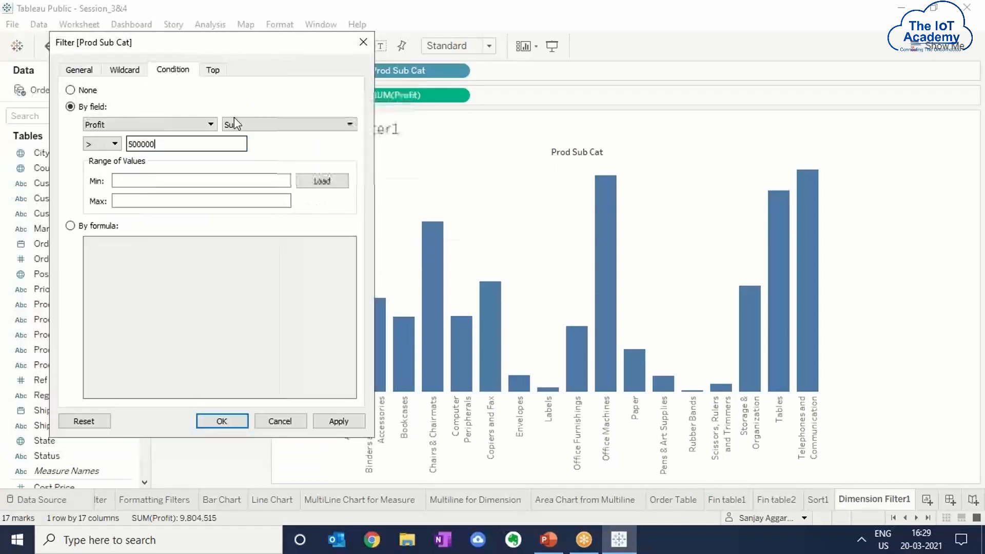
left_click(322, 182)
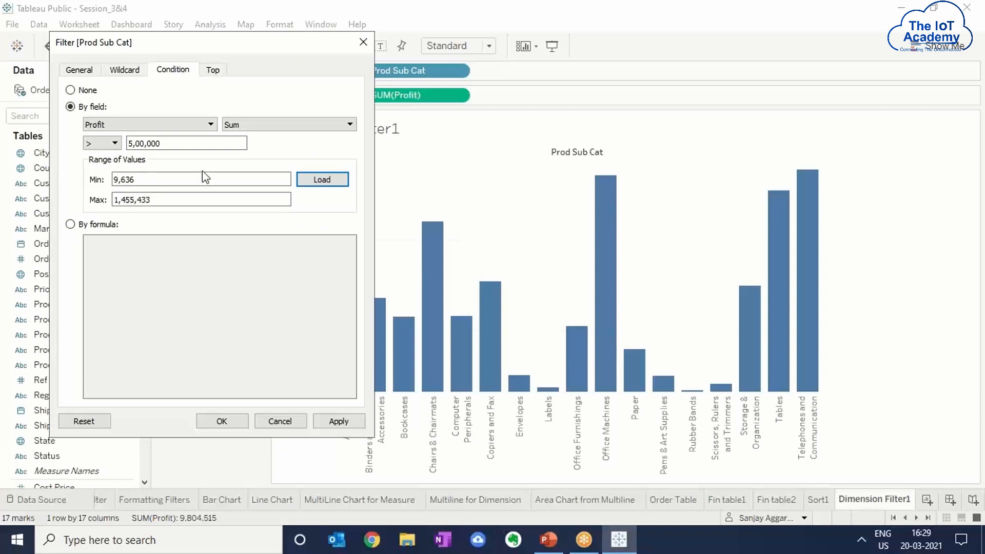
left_click(338, 422)
left_click(222, 422)
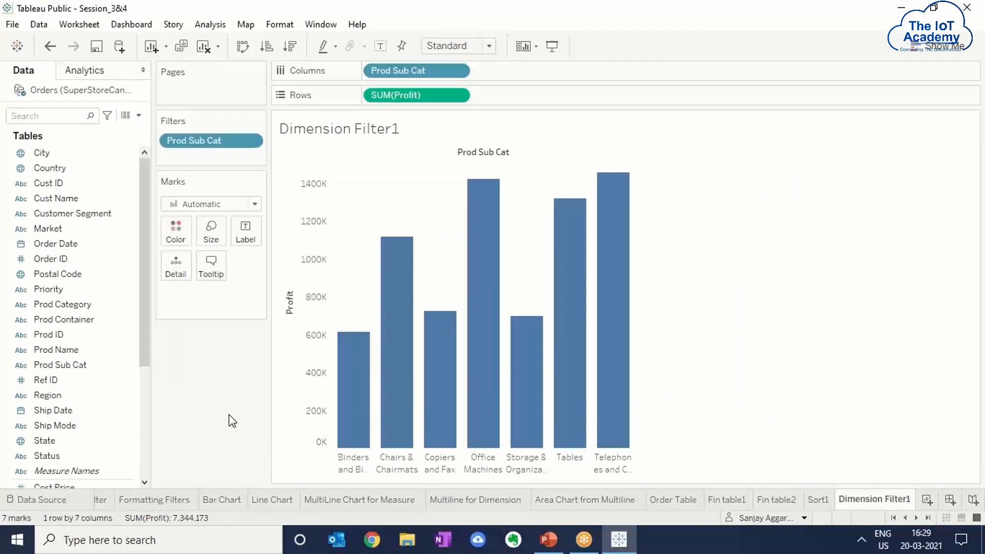
Inspect the profit of the filtered sub-category bars, from Binders and Binder Accessories across to Telephones and Communication.
mouse_move(372, 406)
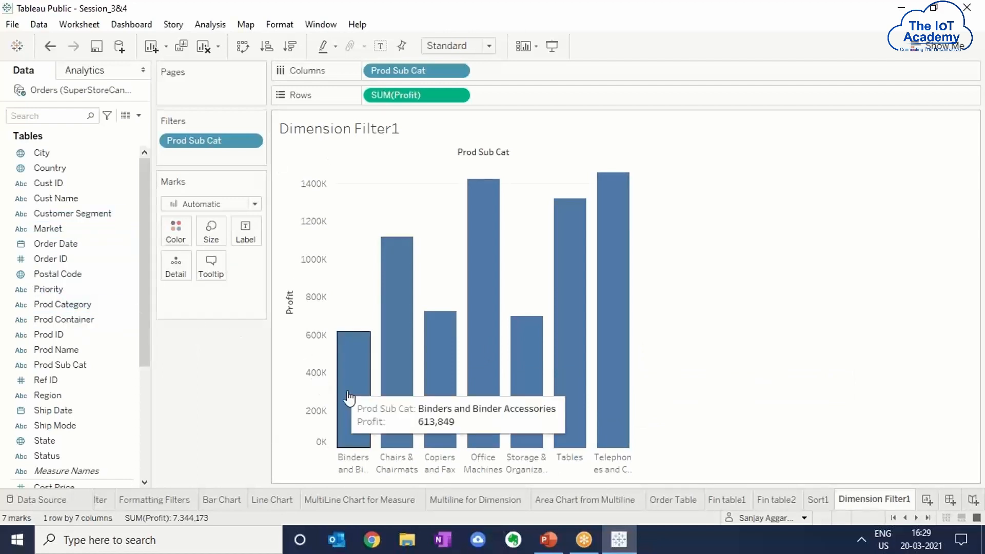
mouse_move(361, 389)
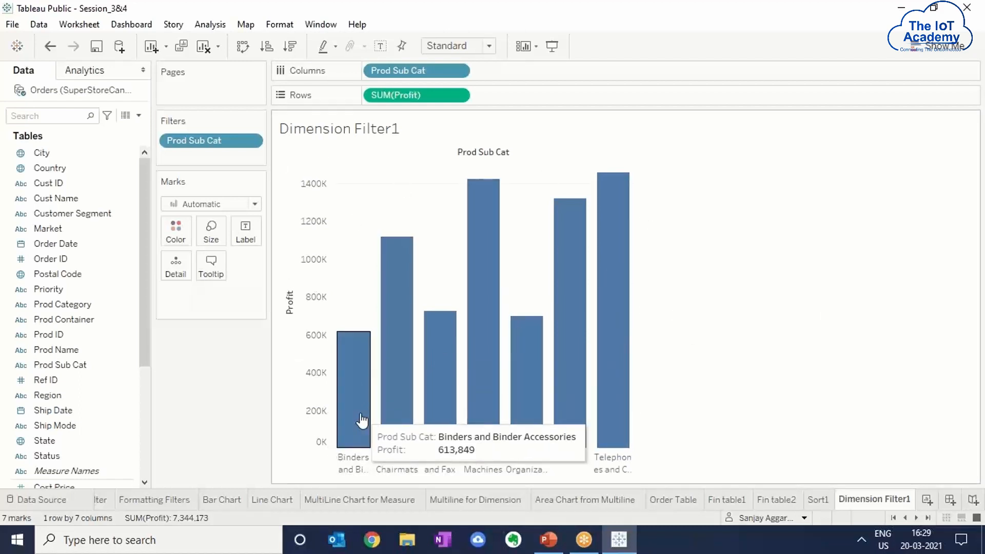
mouse_move(447, 427)
mouse_move(569, 433)
mouse_move(509, 422)
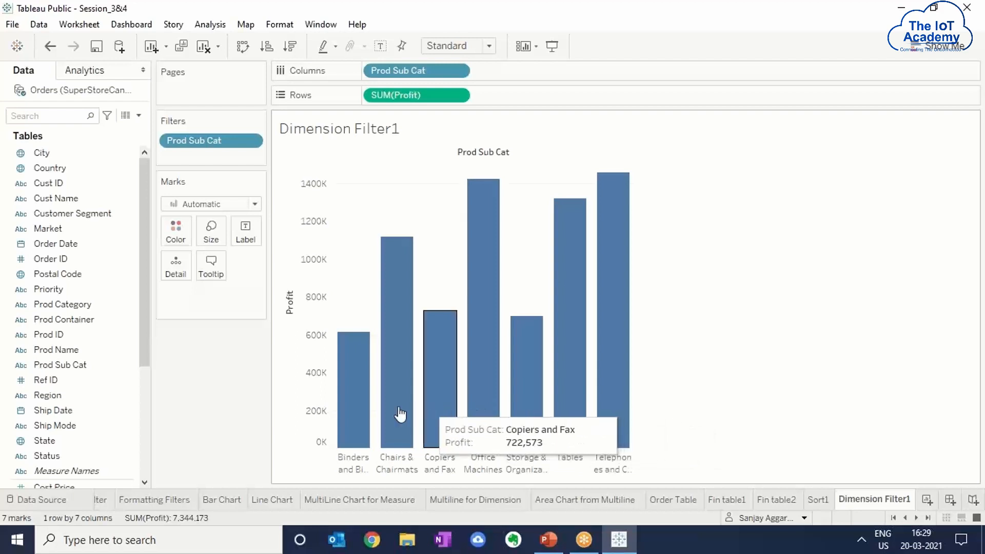
mouse_move(432, 409)
mouse_move(586, 415)
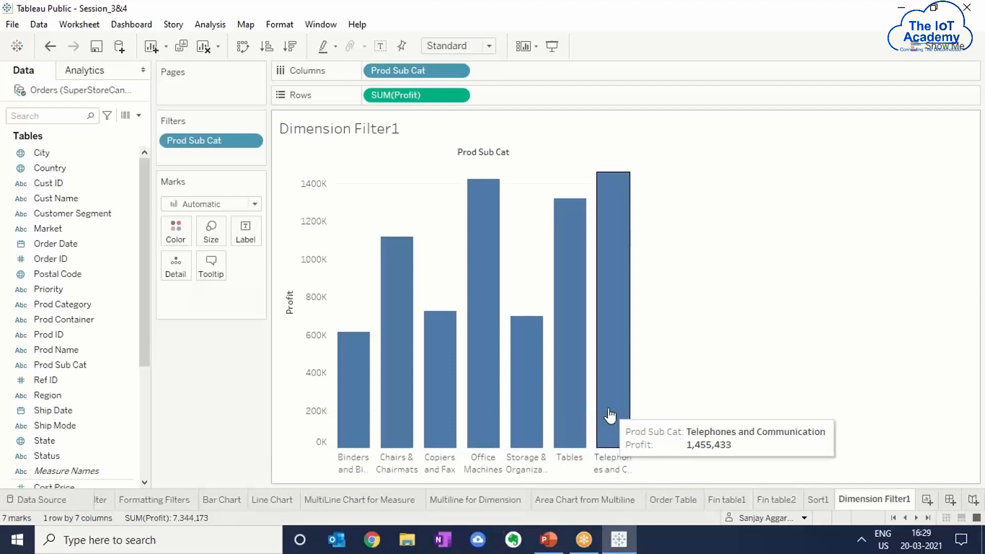
Change the Prod Sub Cat filter condition's operator to less than (<), and apply it to the chart.
right_click(208, 144)
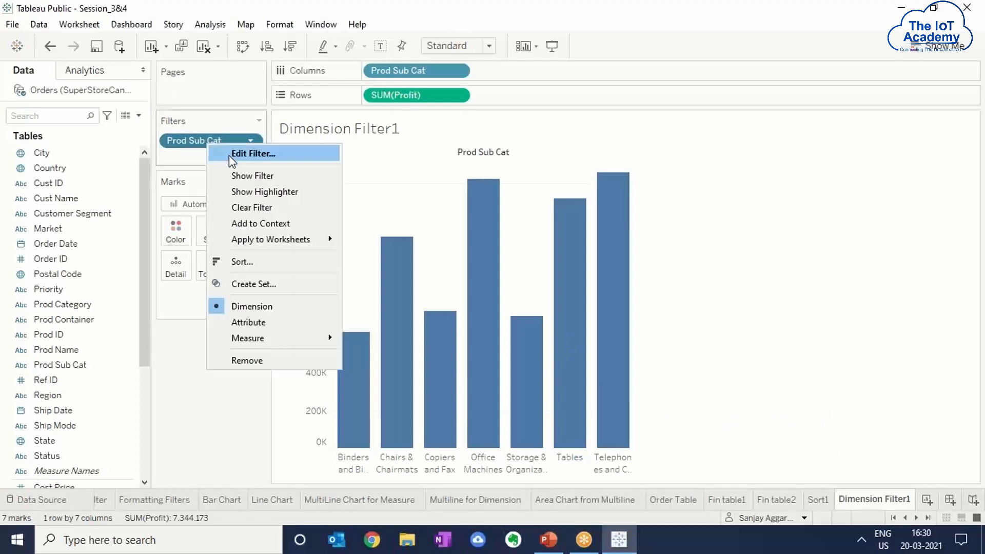
left_click(221, 152)
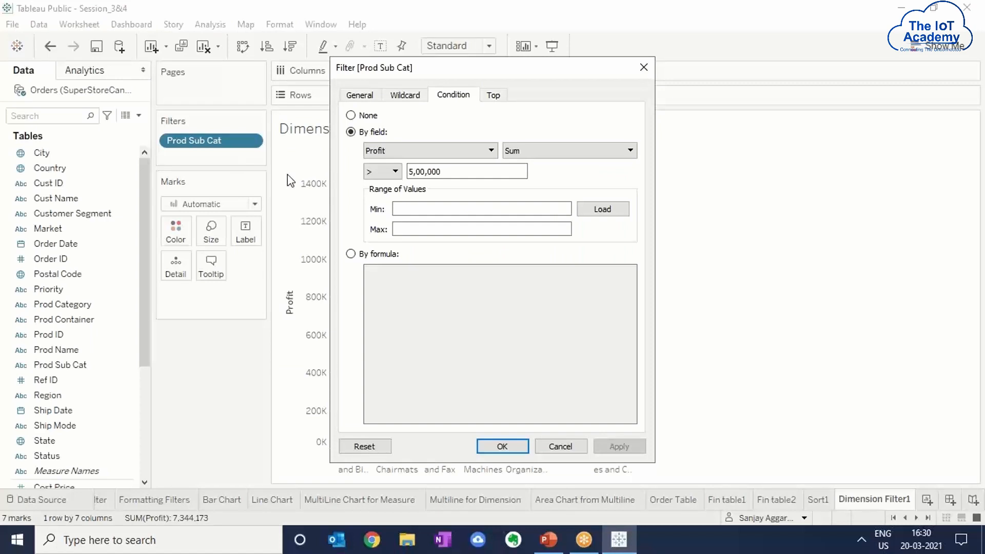
left_click(394, 172)
left_click(387, 205)
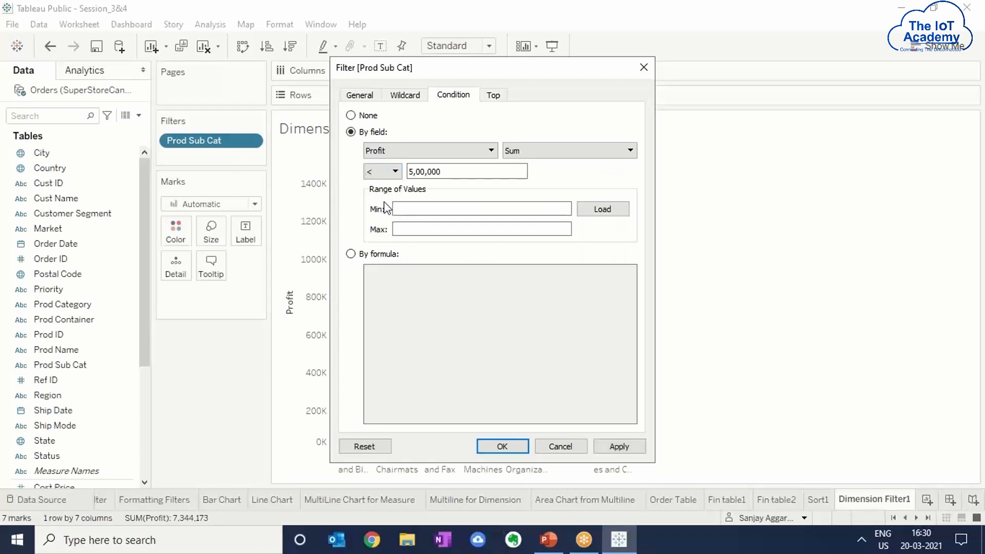
left_click(621, 446)
left_click(513, 446)
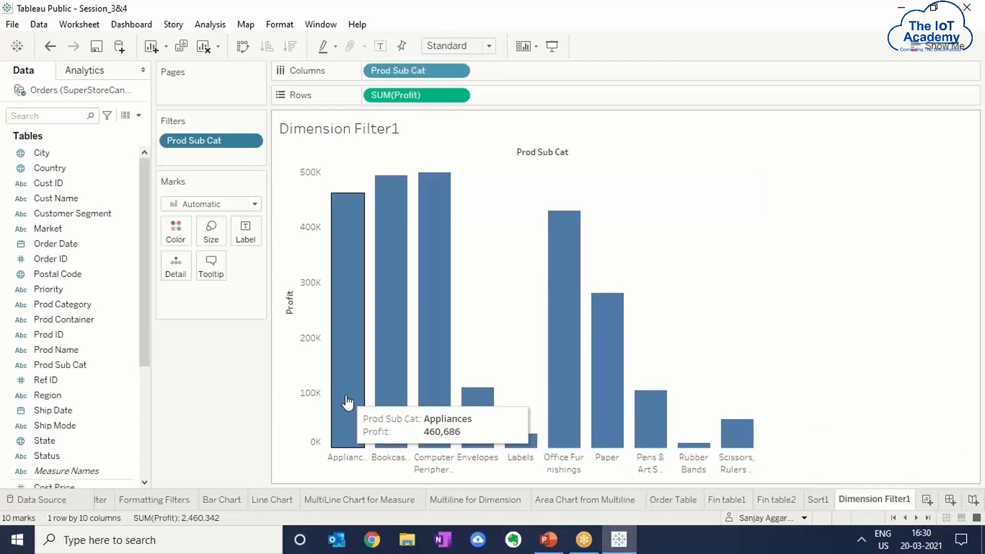
Base the Prod Sub Cat filter condition on SaleAmt instead of Profit, and apply the change to the chart.
right_click(220, 145)
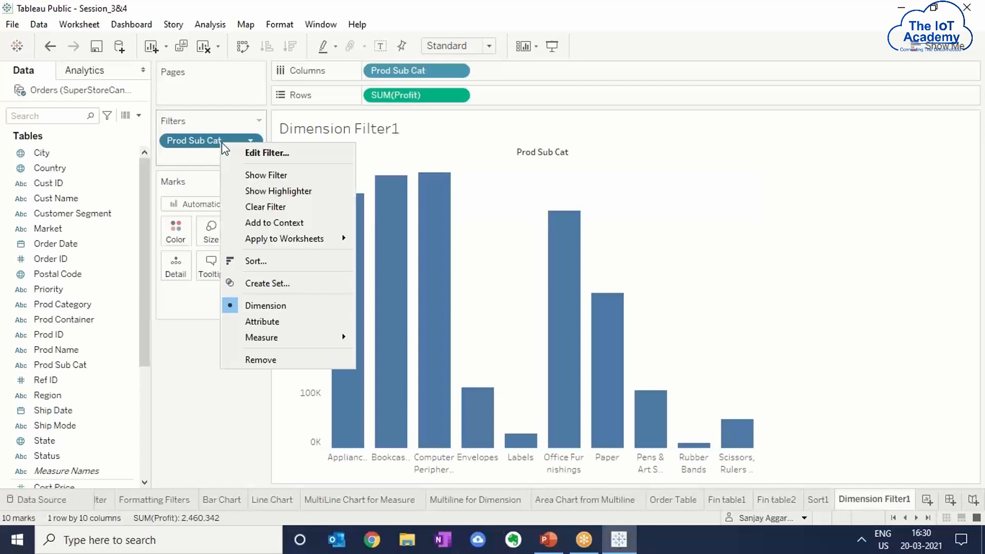
left_click(249, 151)
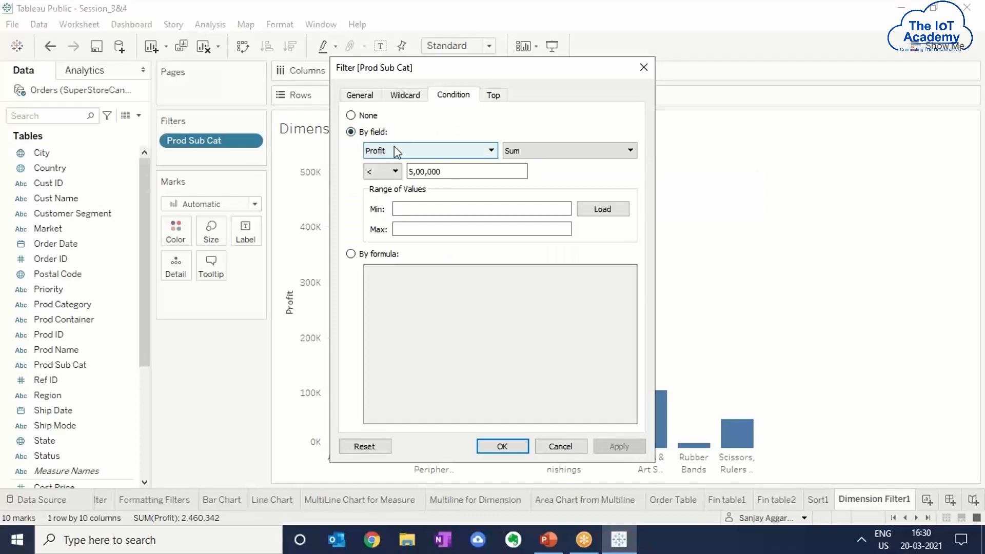
left_click(492, 152)
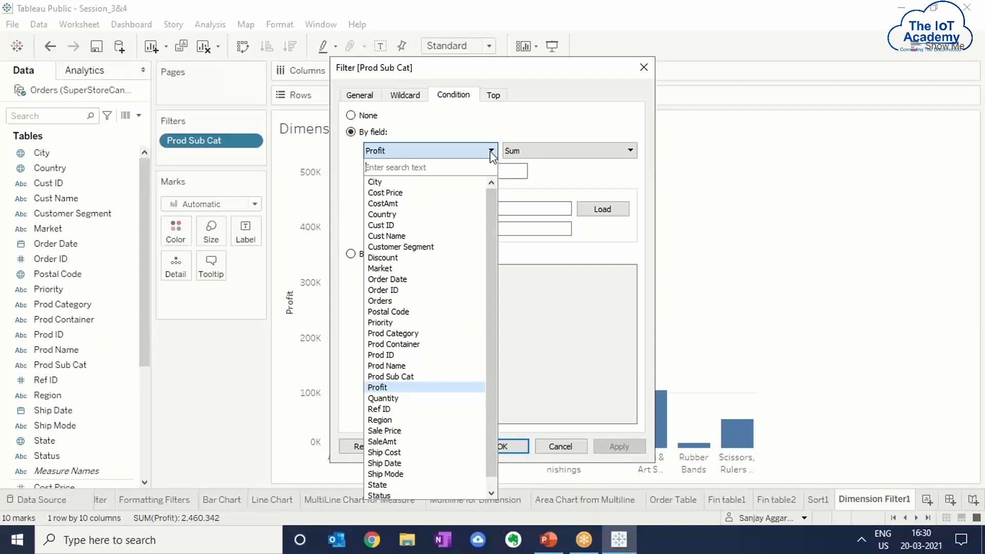
left_click(398, 443)
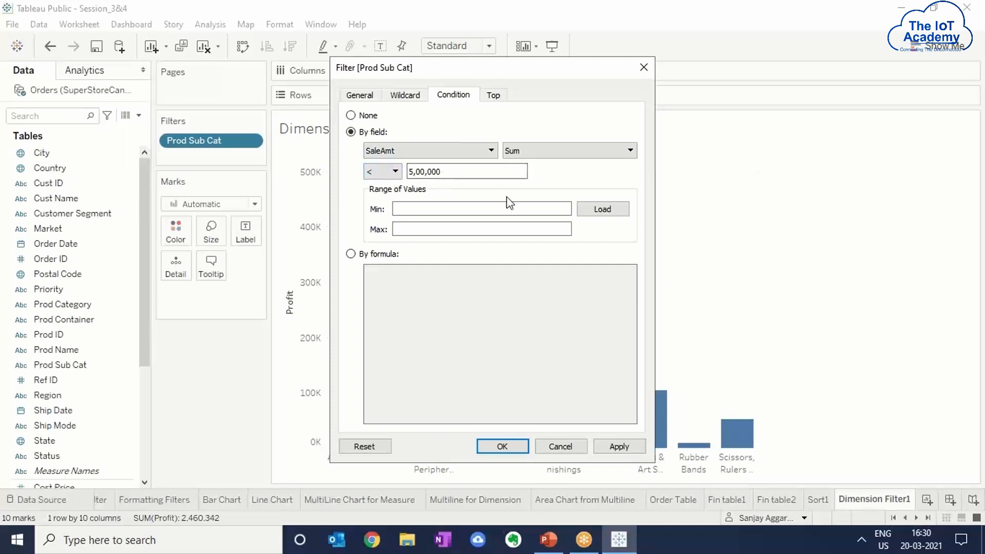
left_click(616, 447)
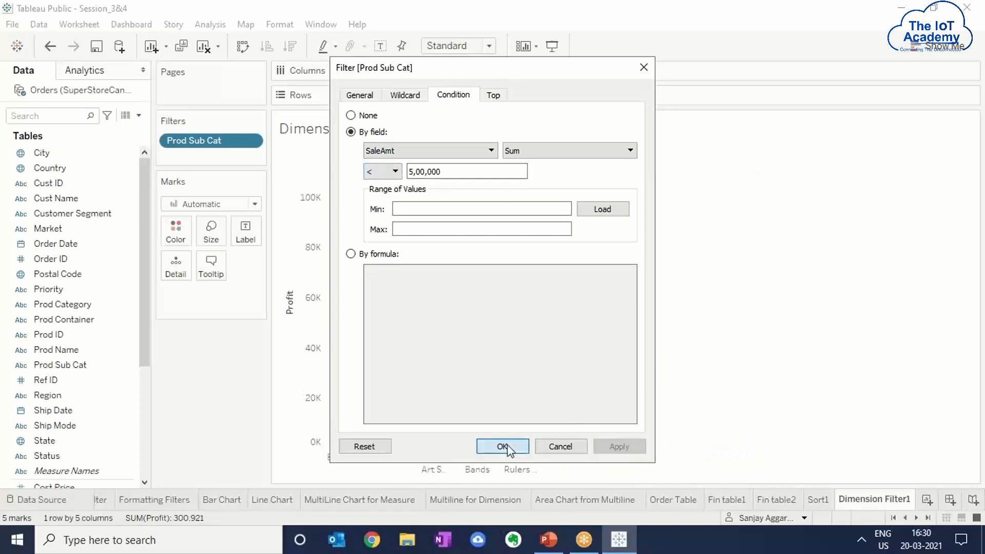
Add SaleAmt to the chart's tooltip and check the sale amounts of the filtered sub-category bars.
left_click(504, 446)
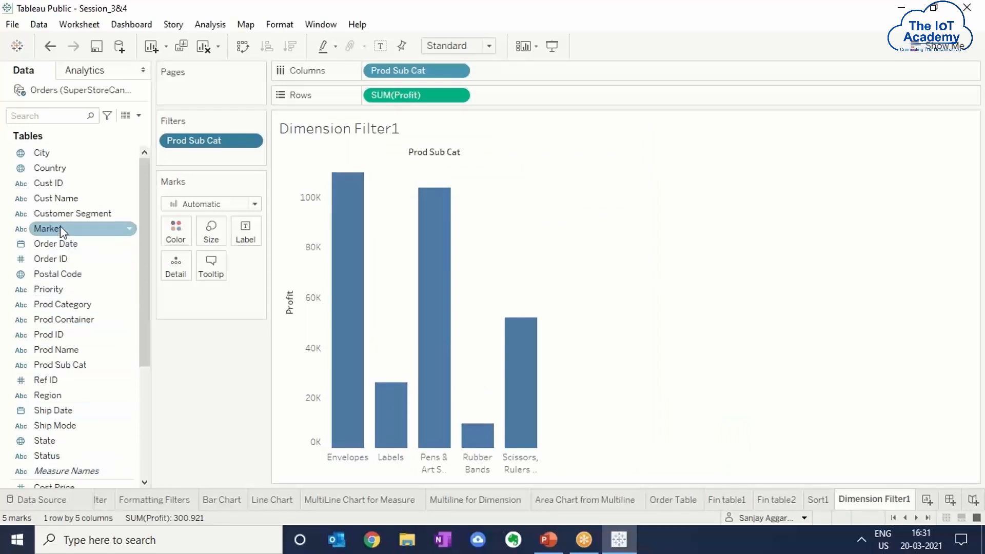
scroll(149, 349, "down", 1)
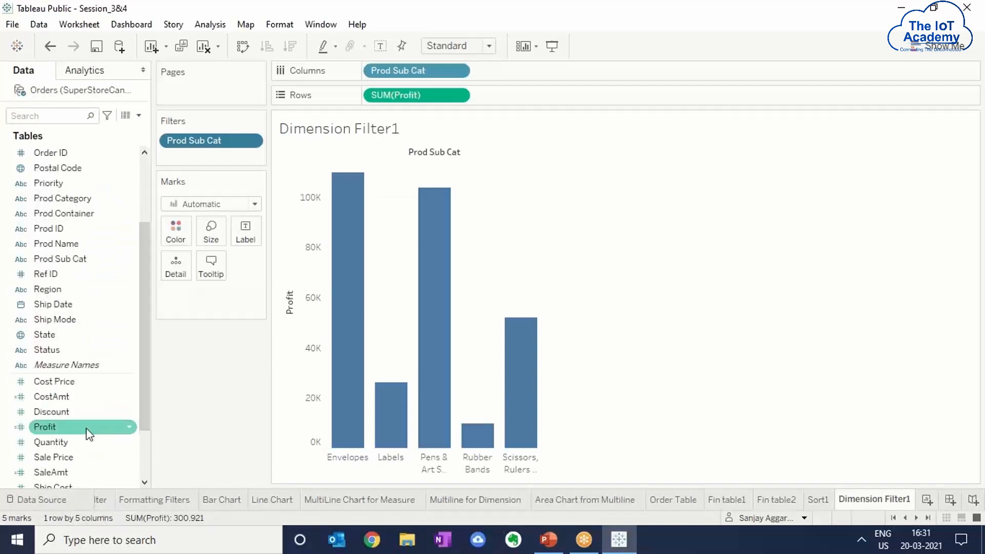
left_click_drag(67, 472, 214, 259)
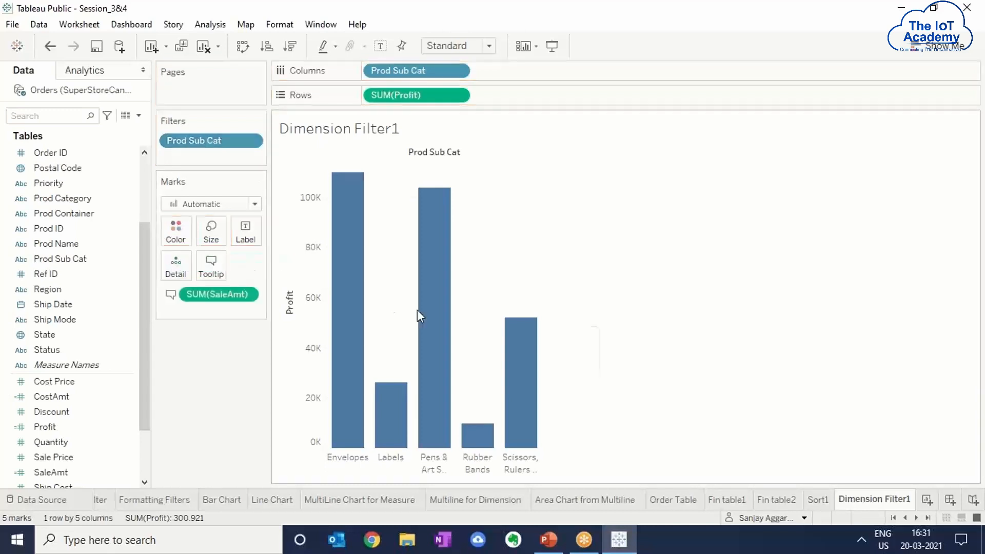
mouse_move(434, 330)
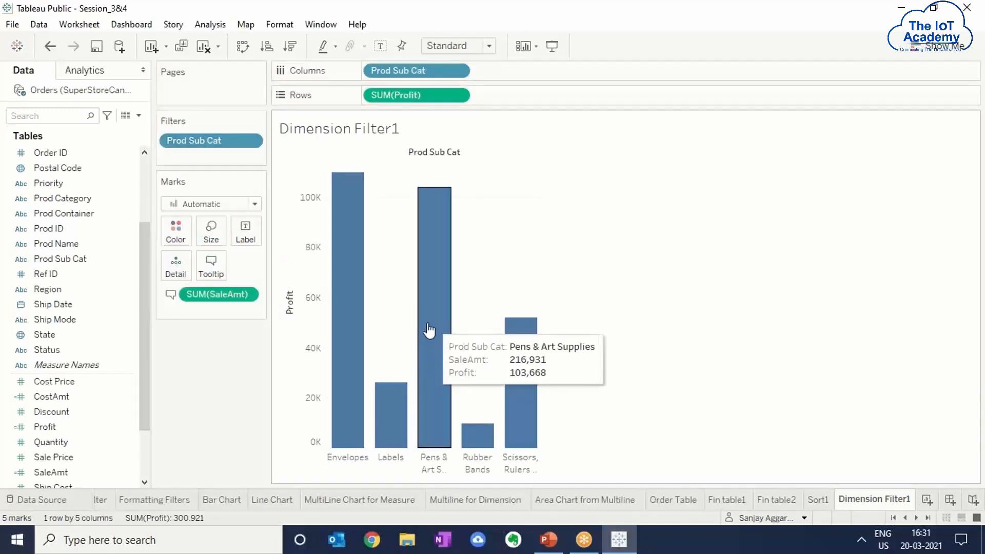
mouse_move(332, 314)
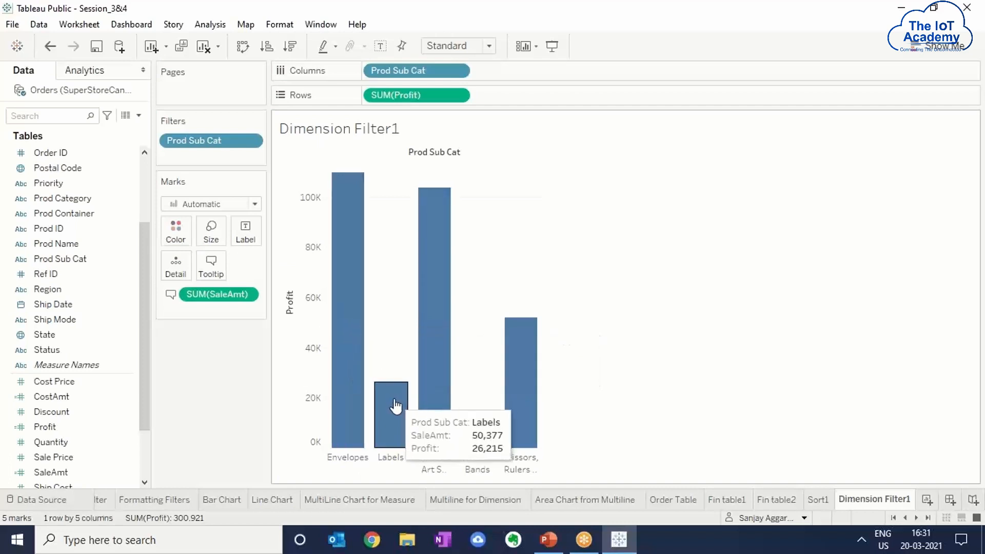
mouse_move(522, 425)
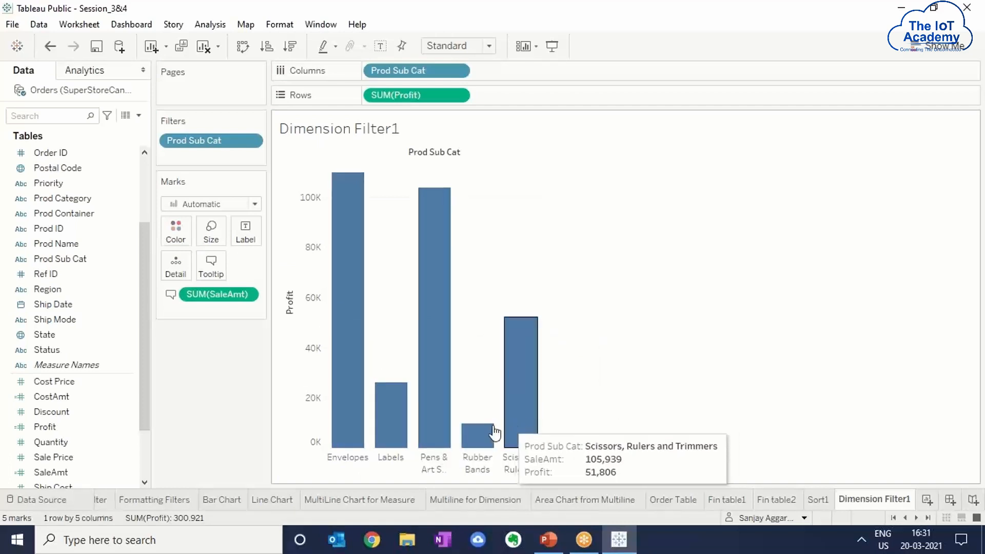
mouse_move(390, 419)
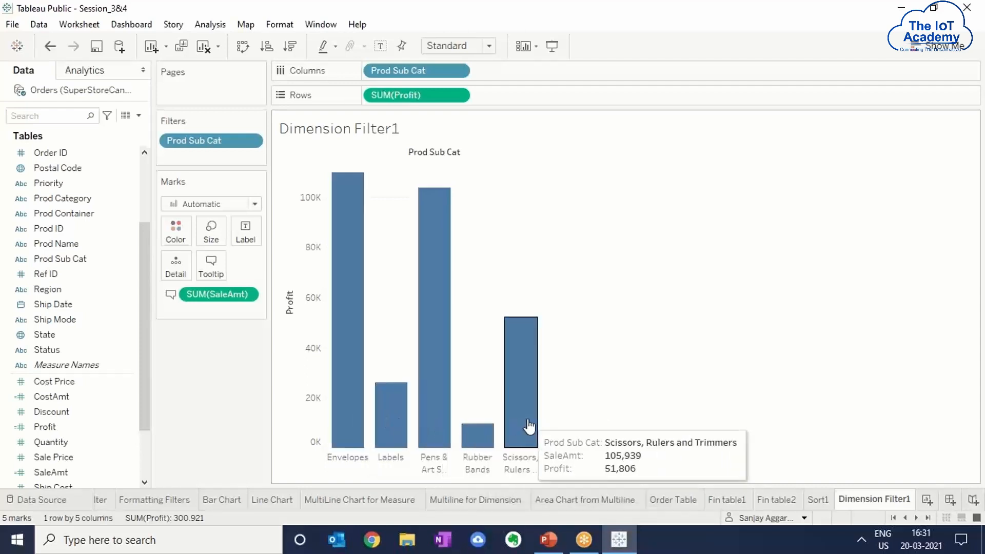
Change the Prod Sub Cat filter's SaleAmt condition to greater than (>) 5,00,000 and apply it to the chart.
right_click(223, 148)
left_click(249, 152)
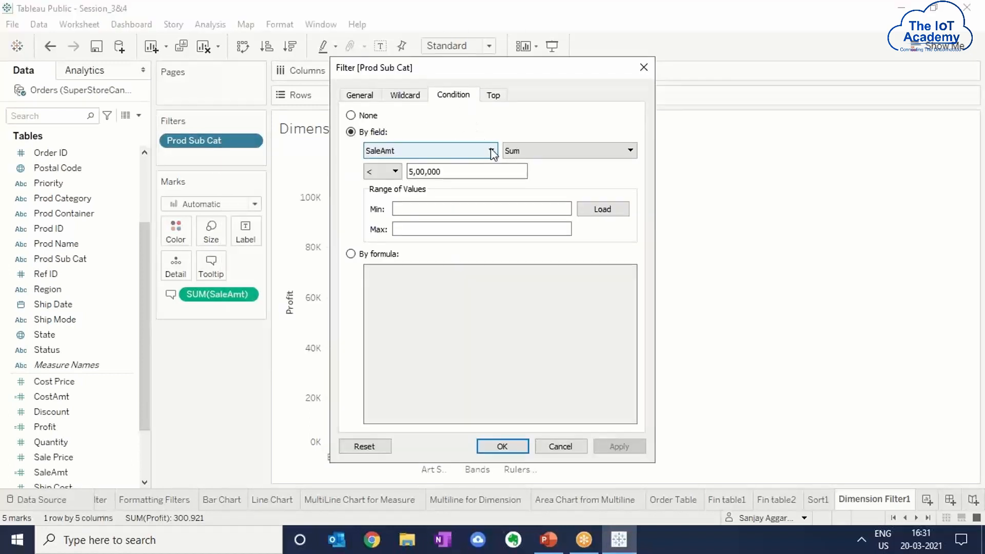
left_click(396, 171)
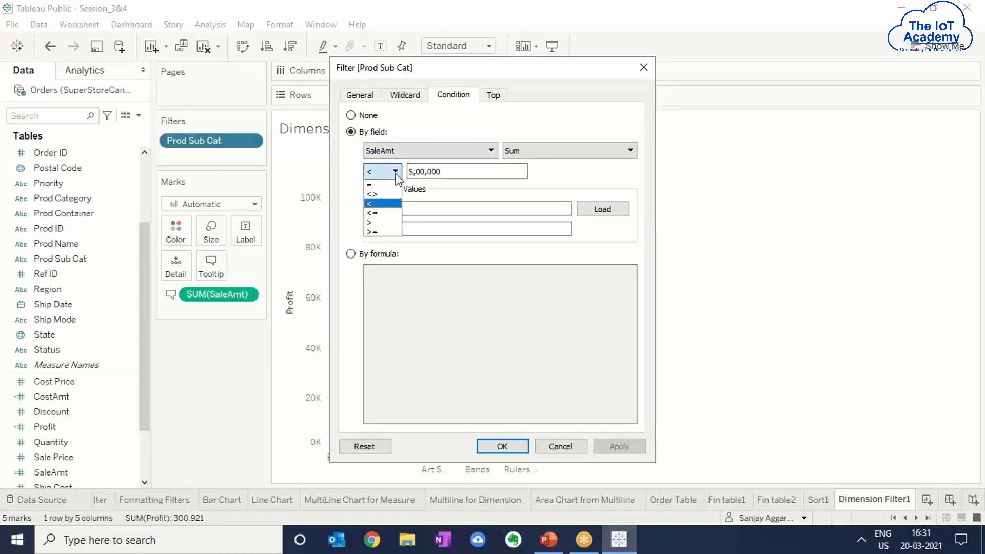
left_click(380, 228)
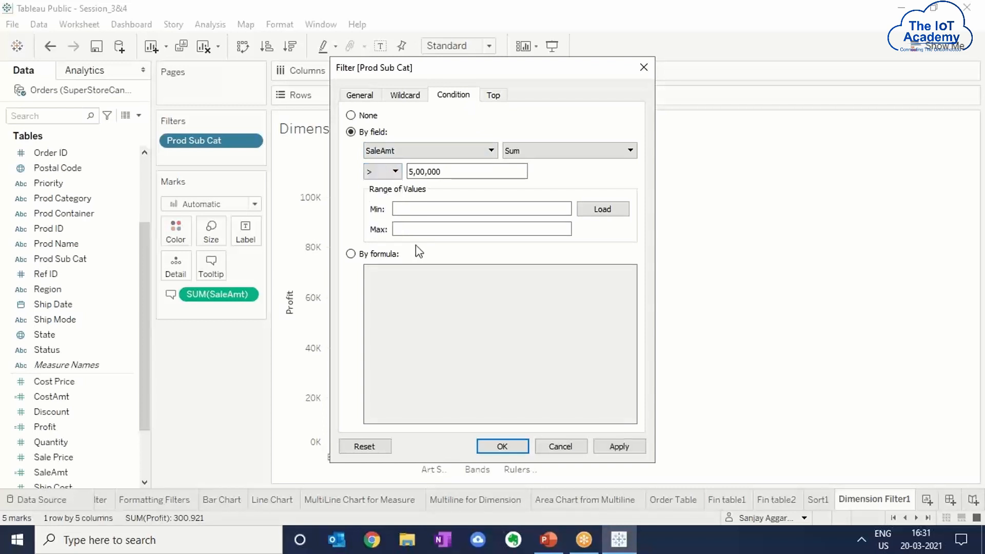
left_click(619, 447)
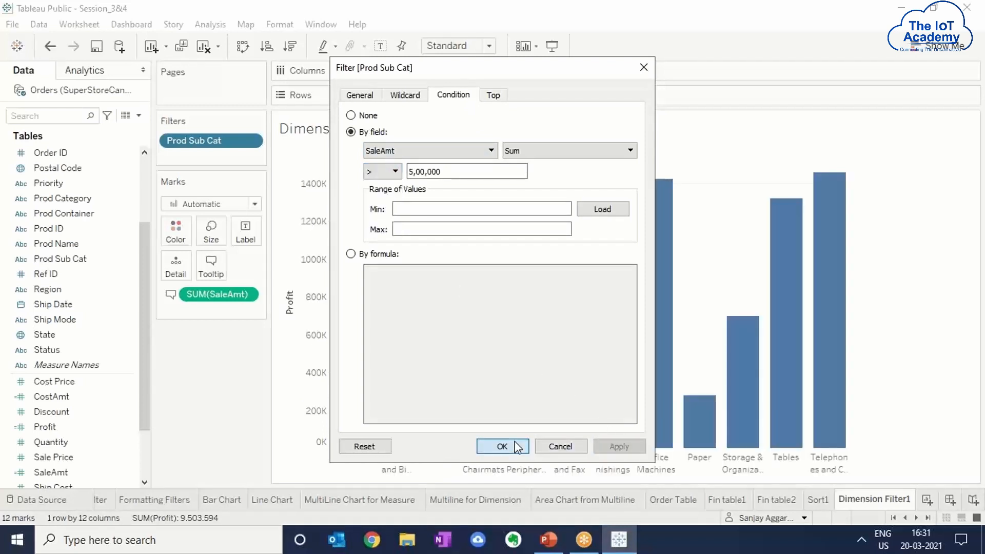
left_click(503, 447)
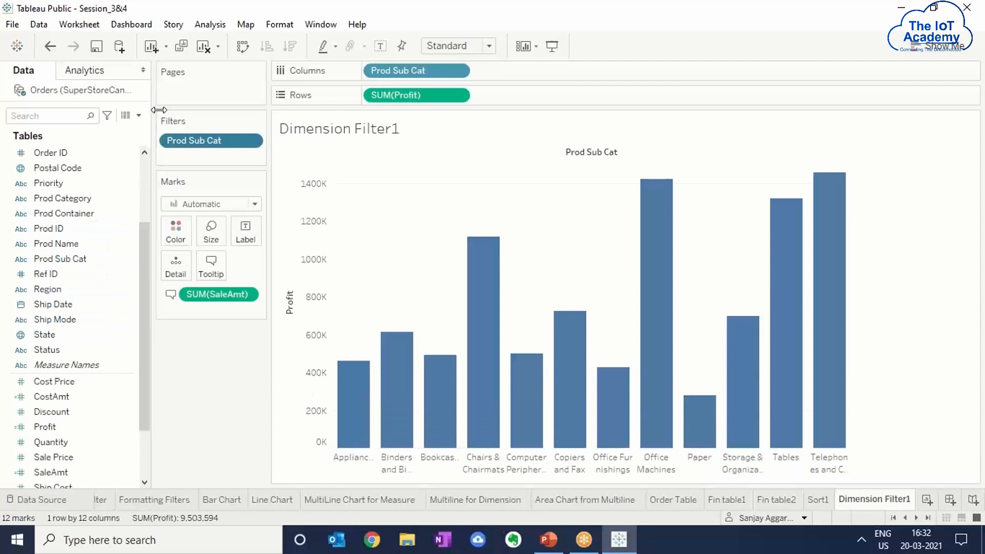
Clear the worksheet and rebuild the Profit by Prod Sub Cat chart with vertical bars, swapping rows and columns.
left_click(206, 51)
left_click_drag(60, 259, 410, 98)
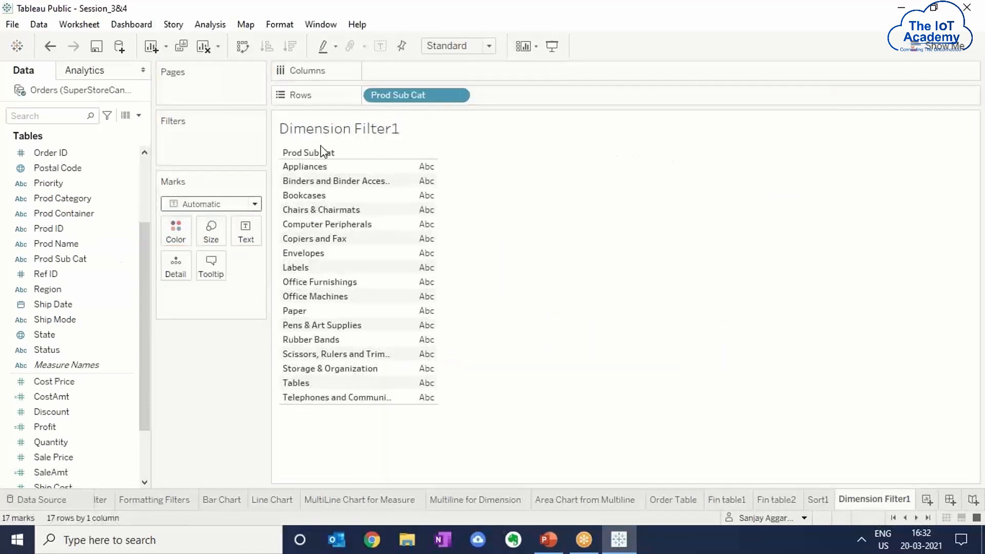
scroll(145, 333, "down", 1)
scroll(146, 333, "down", 1)
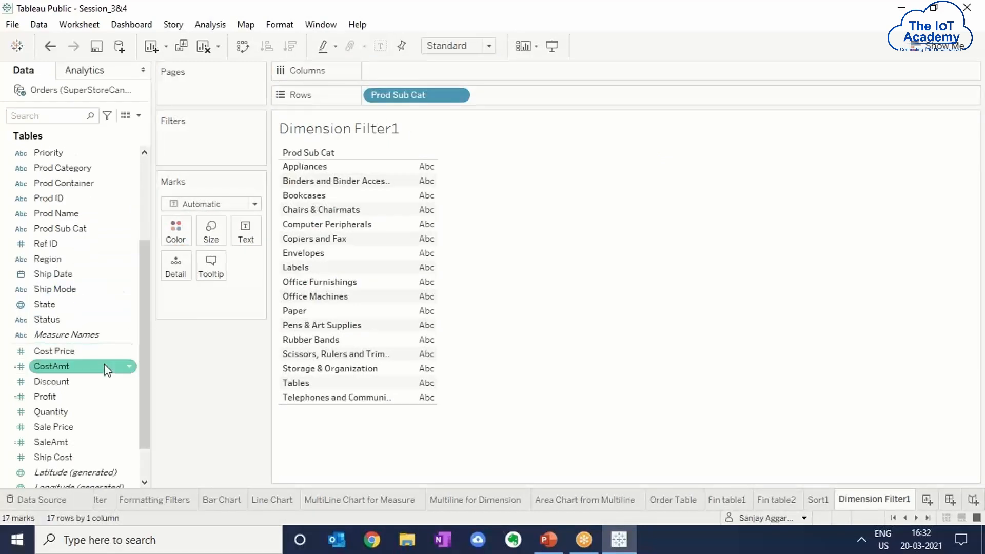
left_click_drag(77, 398, 398, 78)
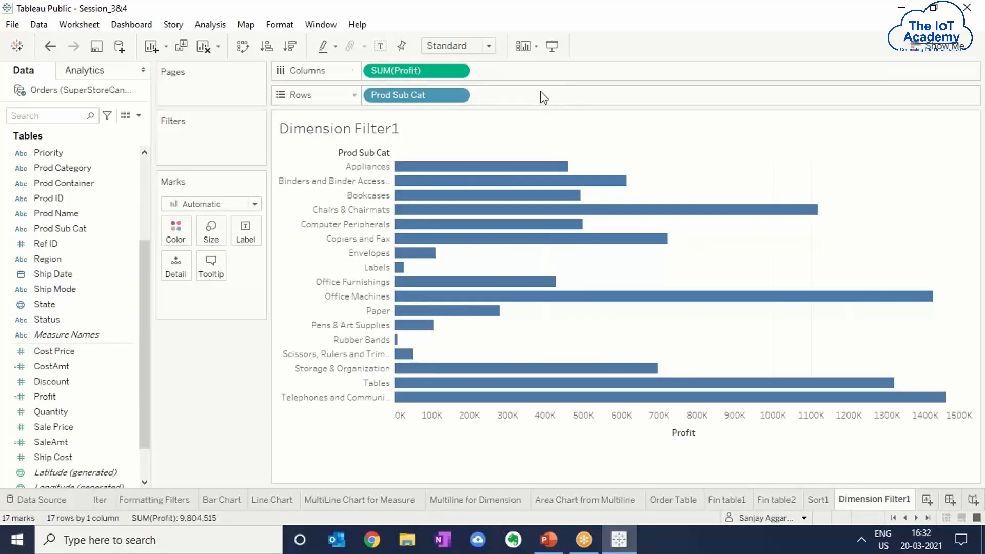
left_click(243, 47)
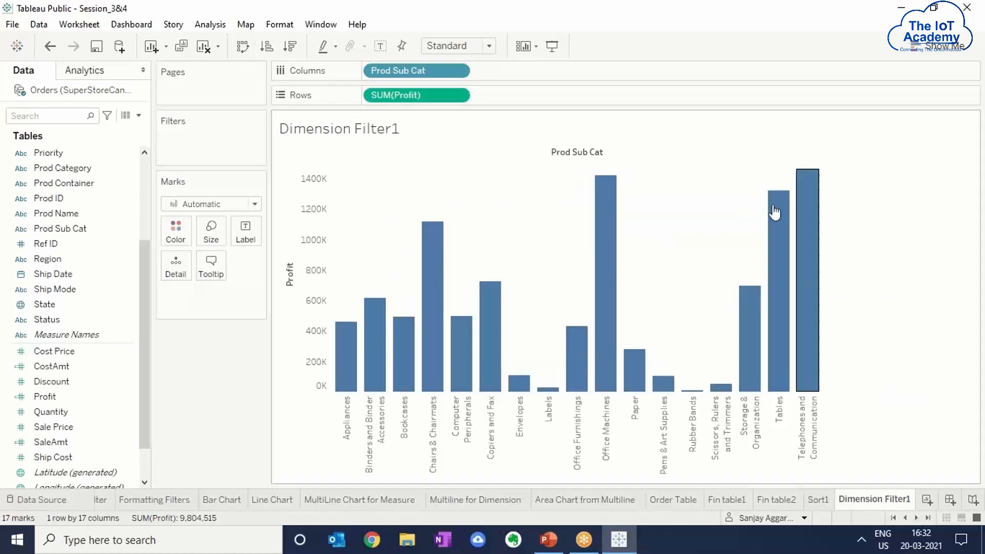
mouse_move(592, 328)
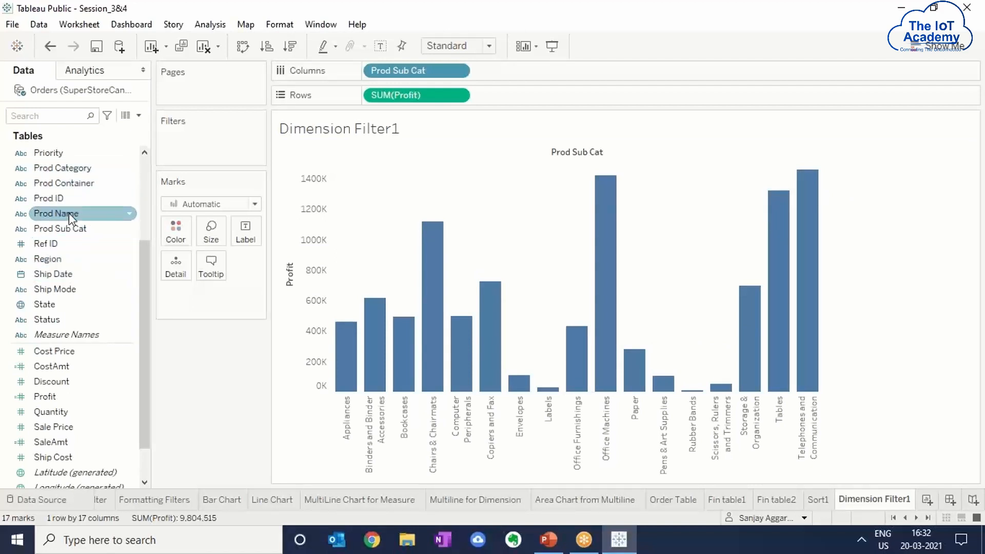
Add a Prod Sub Cat filter that keeps the top 5 by sum of Profit, and apply it to the chart.
left_click_drag(72, 229, 201, 142)
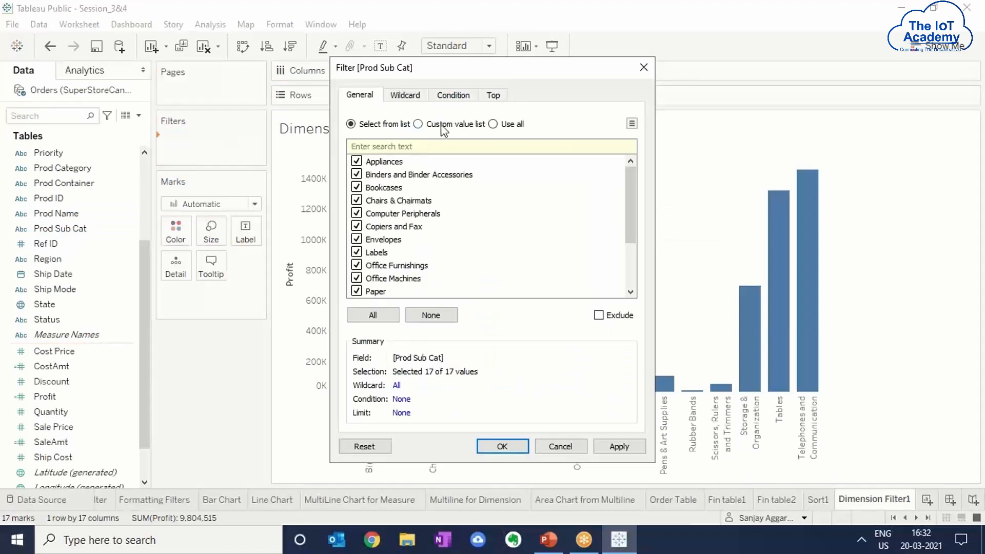
left_click(494, 97)
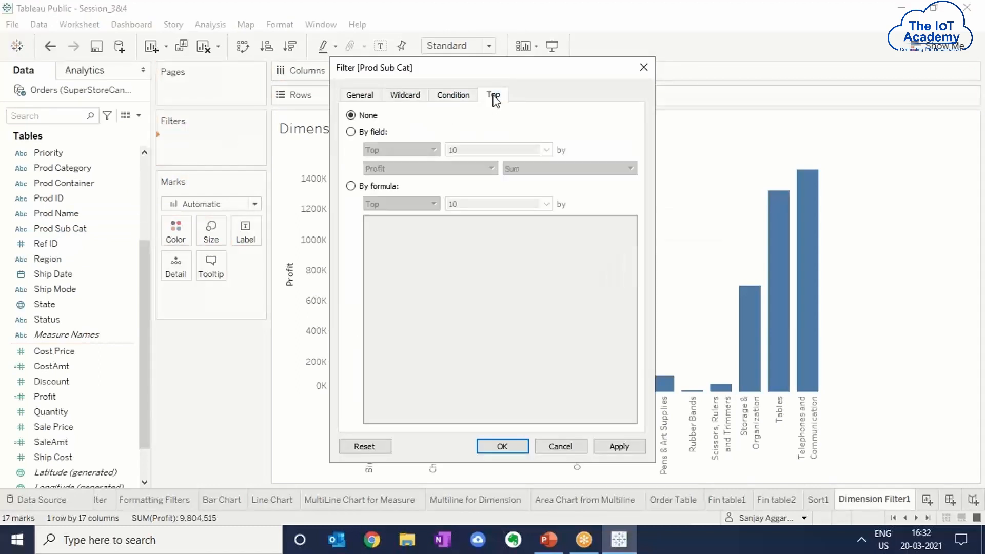
left_click_drag(527, 74, 758, 87)
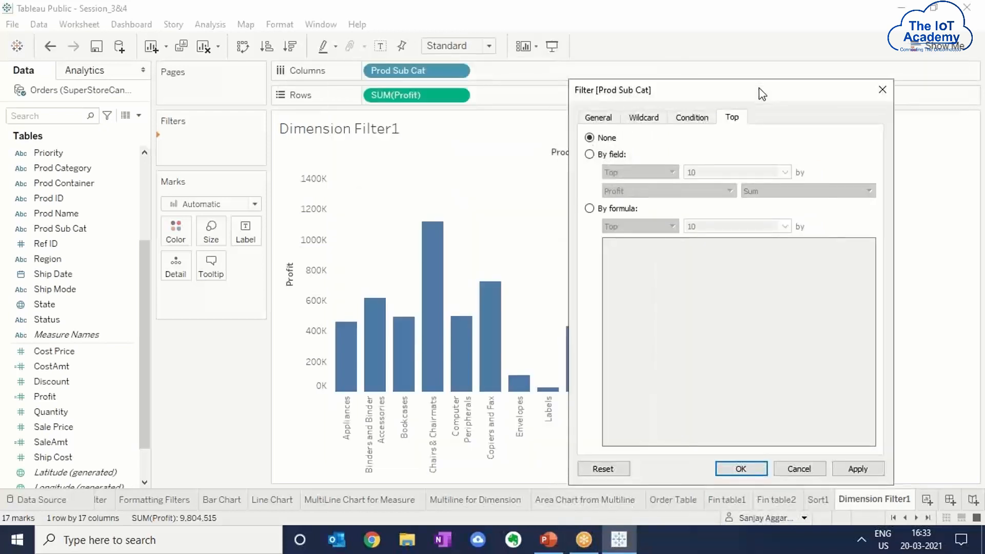
left_click(589, 154)
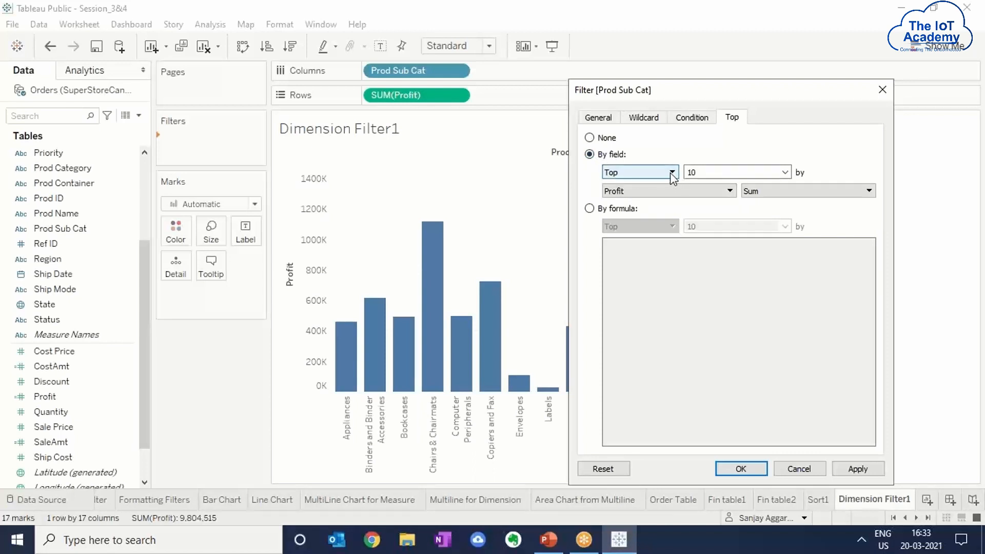
left_click(785, 173)
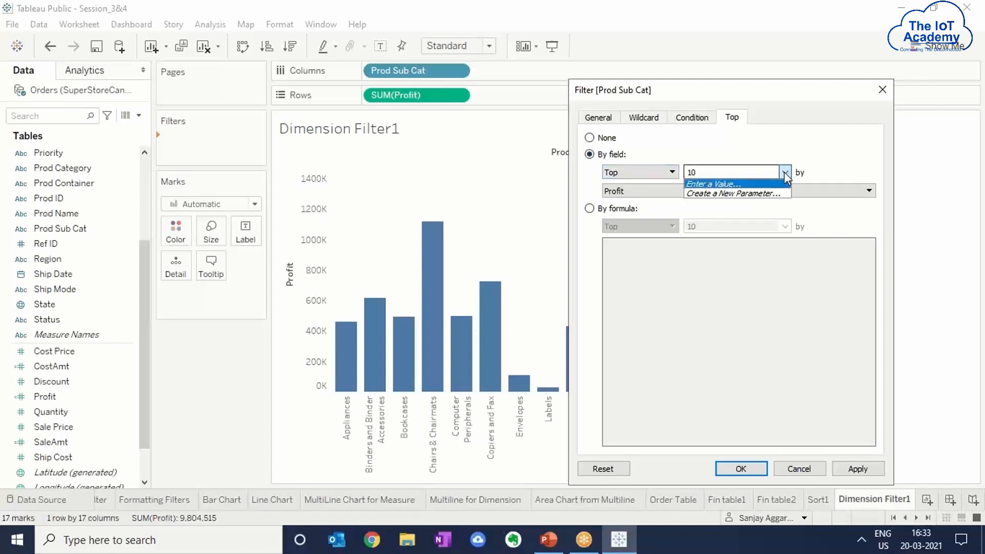
left_click(713, 174)
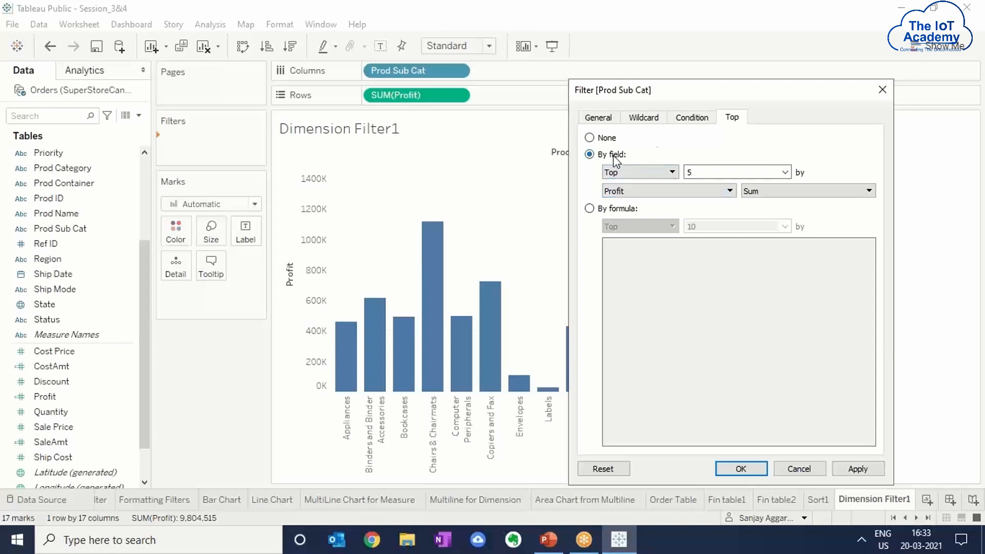
left_click_drag(715, 95, 778, 68)
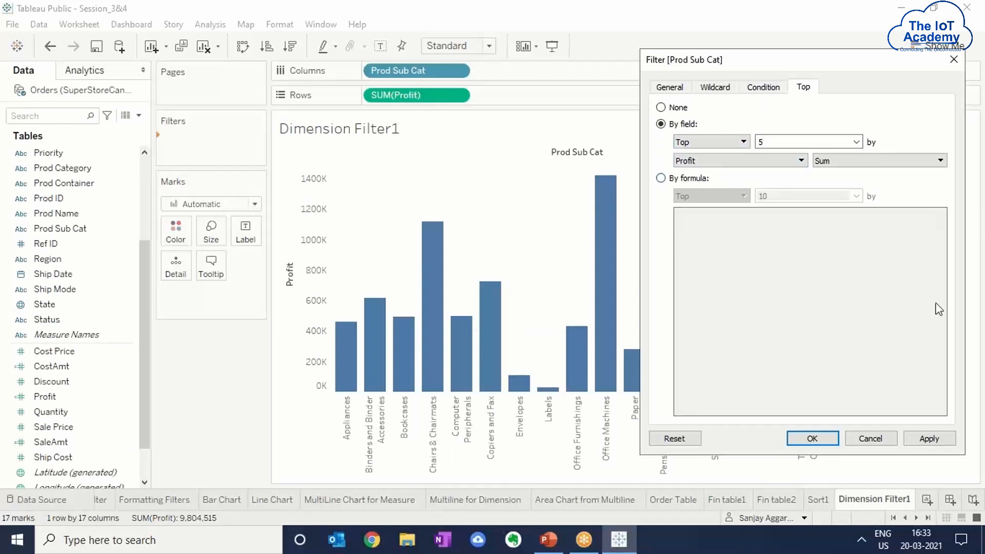
left_click(929, 438)
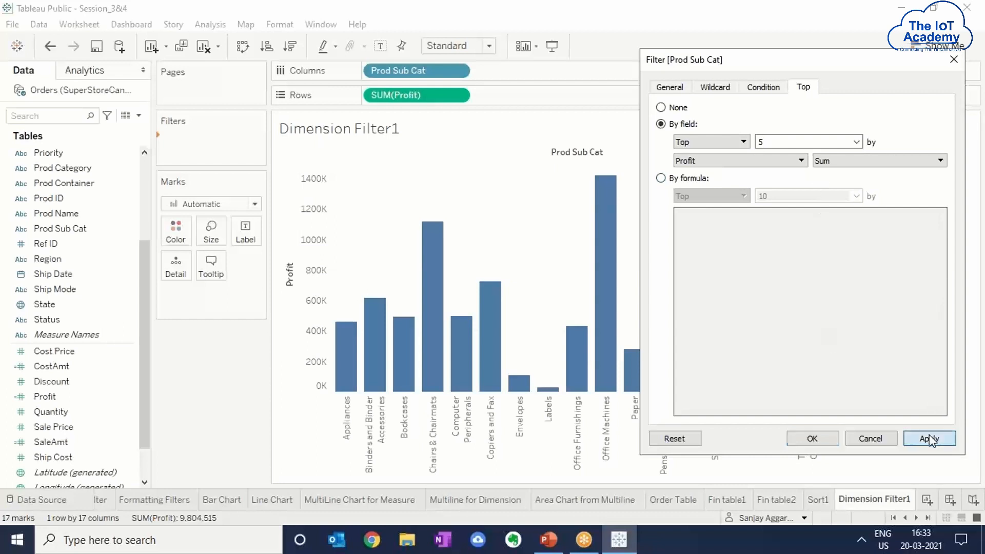
left_click(815, 438)
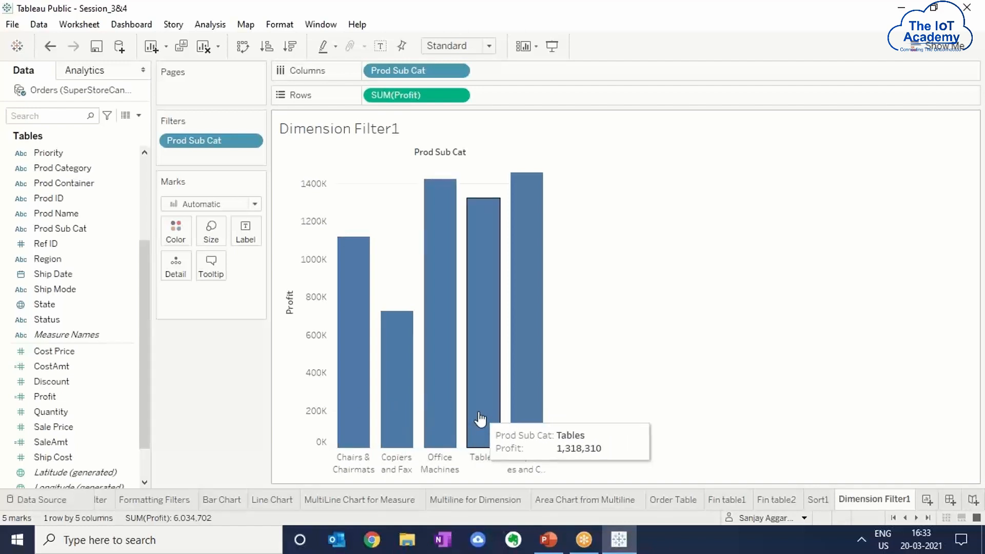
right_click(207, 141)
left_click(238, 155)
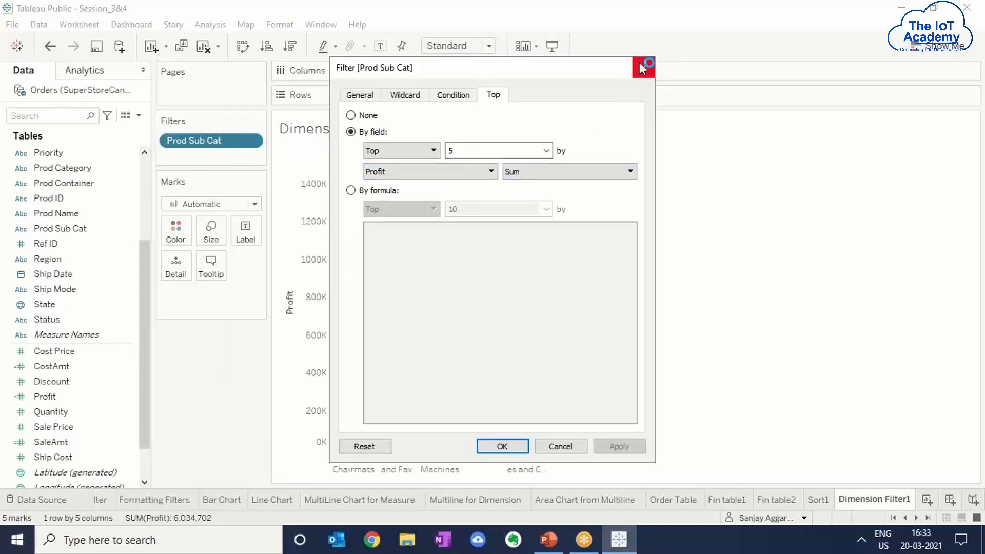
left_click(644, 69)
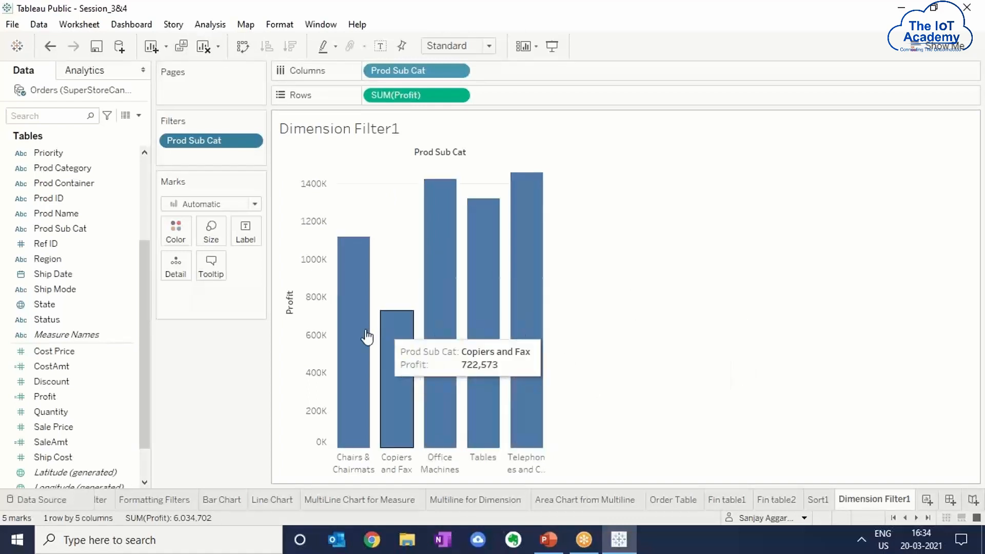
Change the Prod Sub Cat filter's limit from top to bottom 5 by sum of Profit, and apply it to the chart.
right_click(203, 146)
left_click(232, 149)
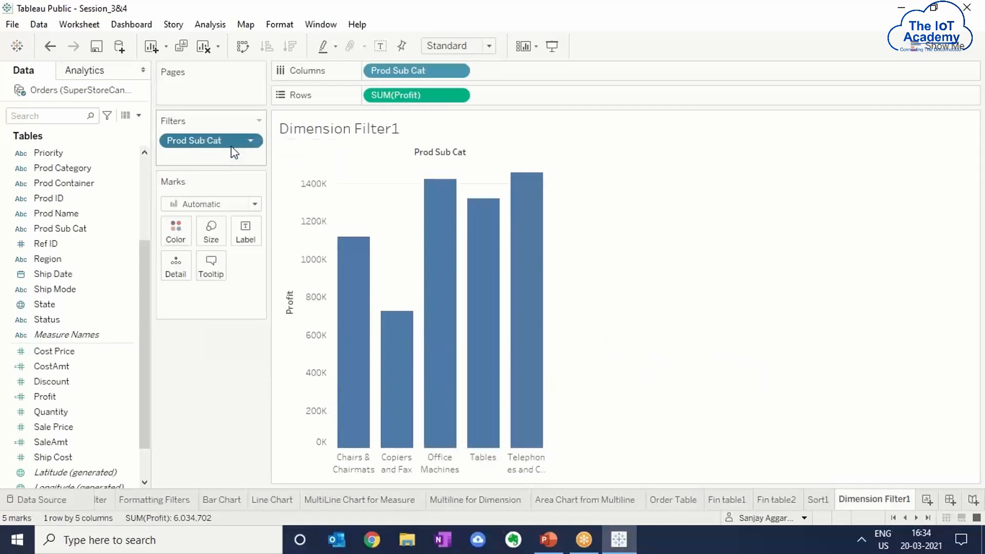
left_click(435, 150)
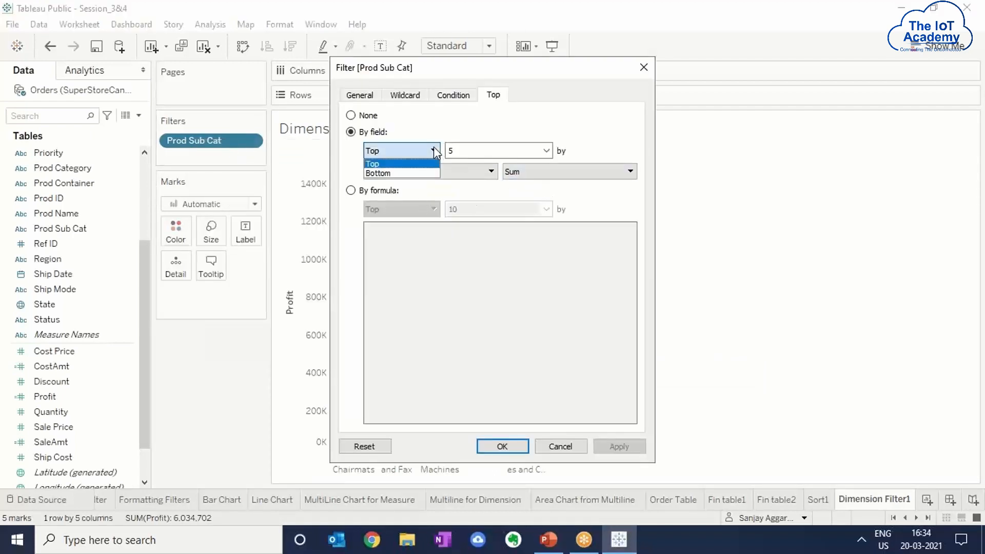
left_click(405, 173)
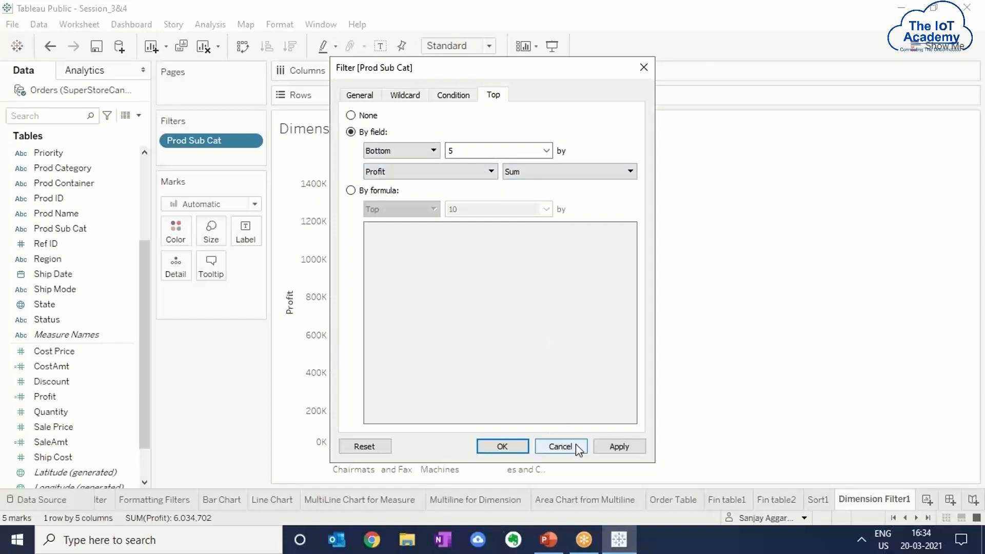
left_click(619, 446)
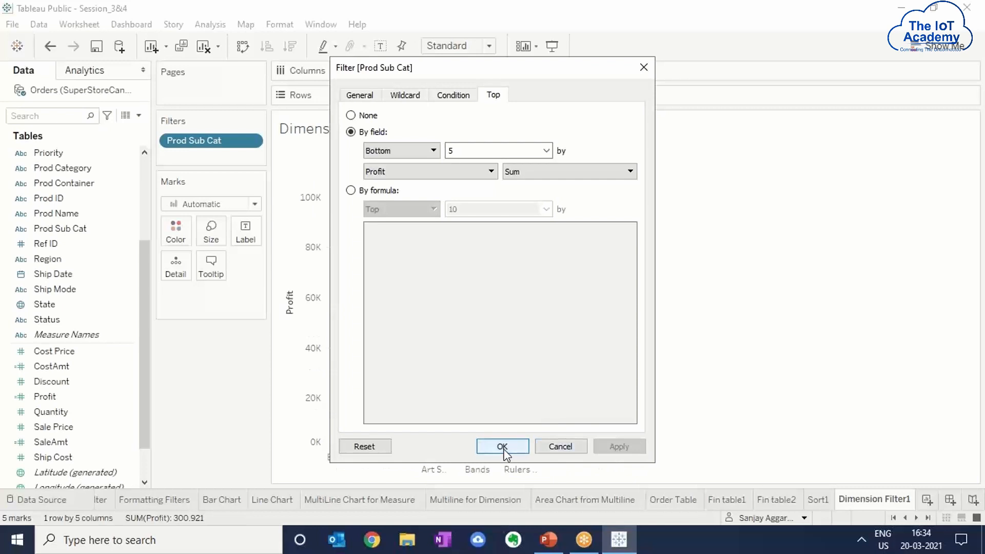
left_click(503, 447)
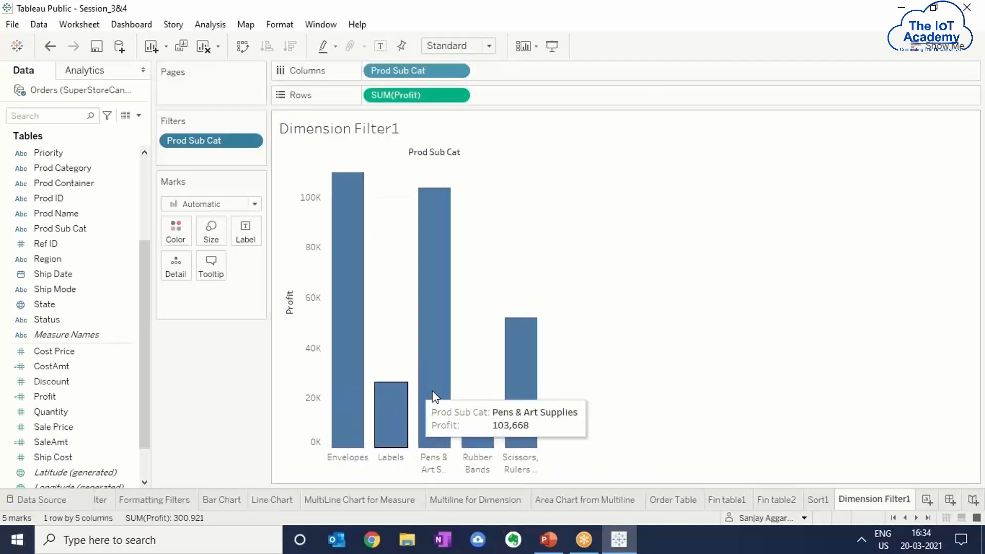
mouse_move(355, 398)
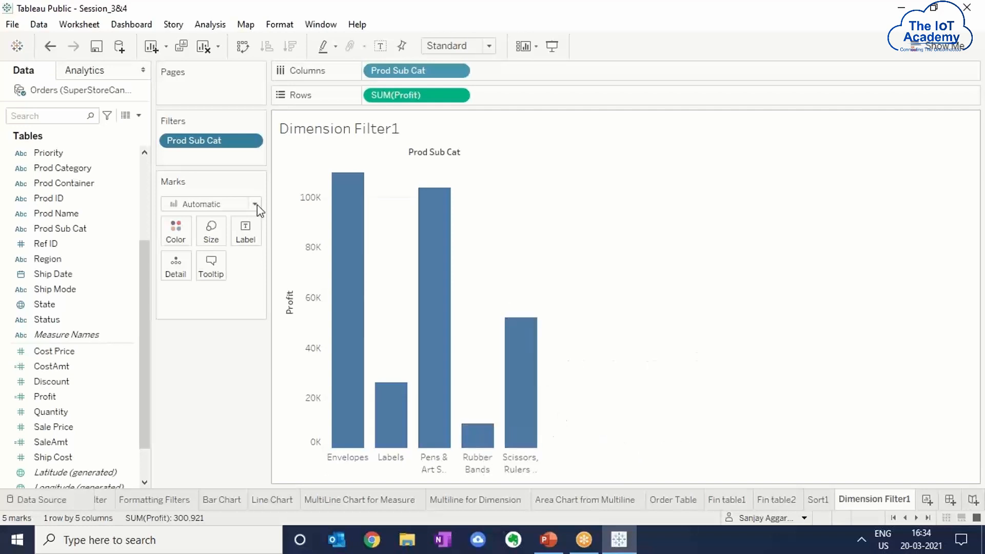
Review the Prod Sub Cat filter's general selection, wildcard, condition and top/bottom limit settings.
right_click(210, 146)
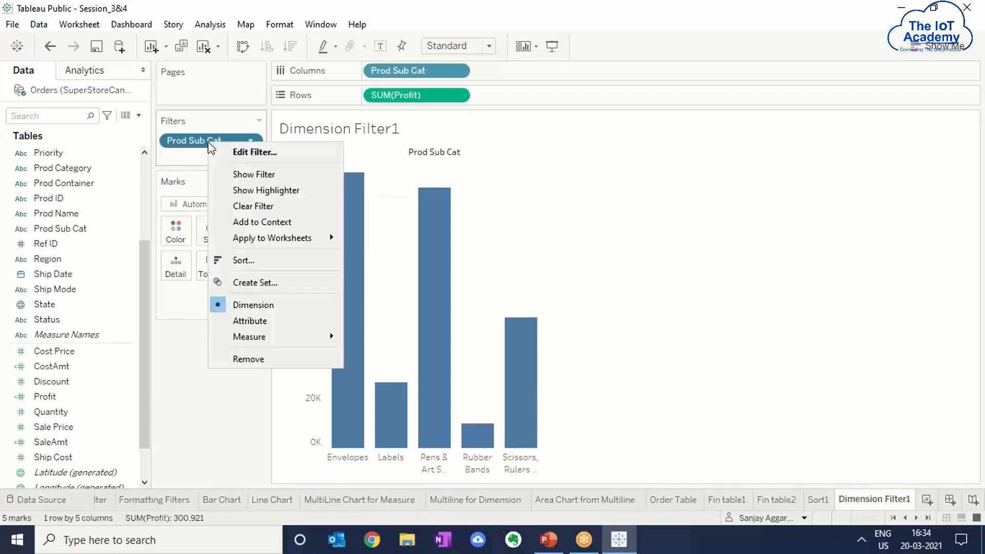
left_click(239, 153)
left_click(359, 96)
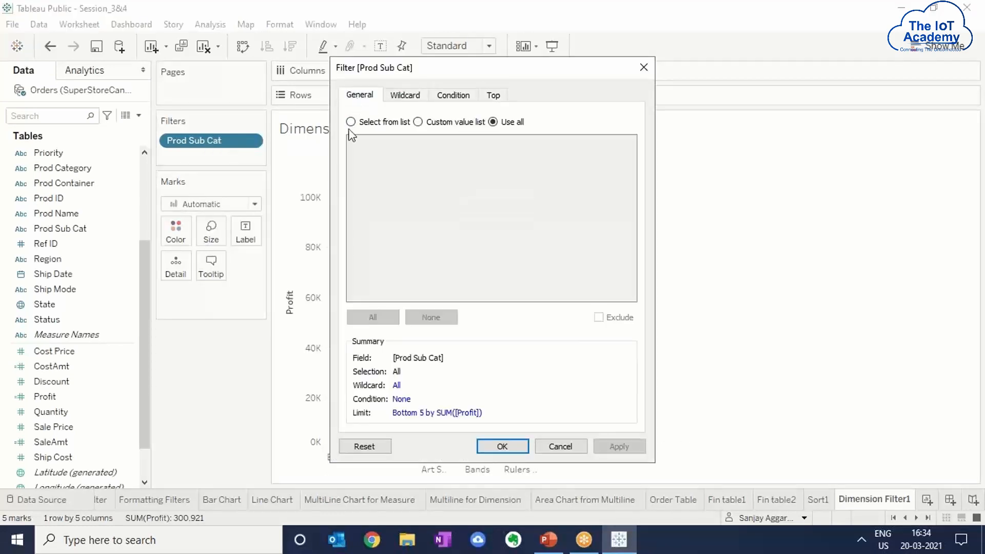
left_click(407, 99)
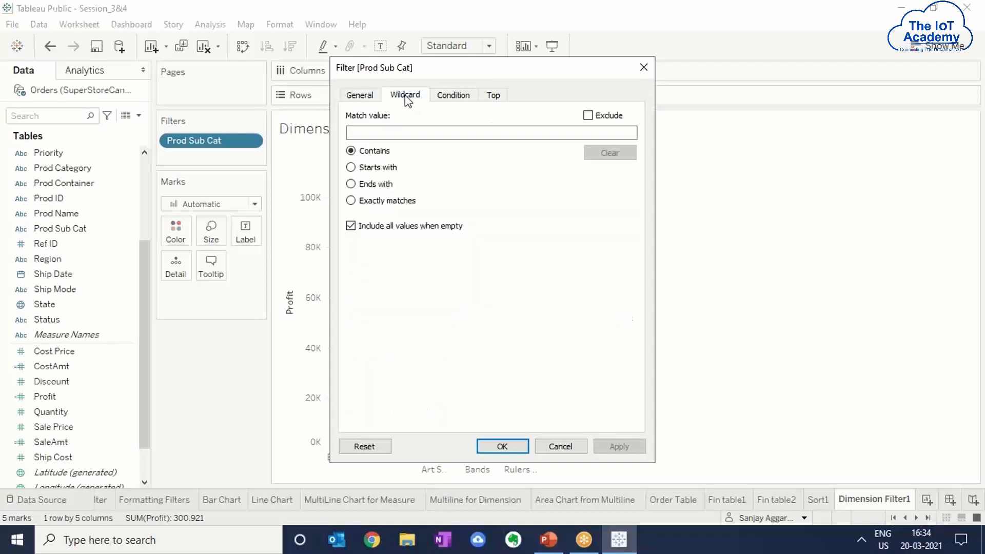
left_click(453, 102)
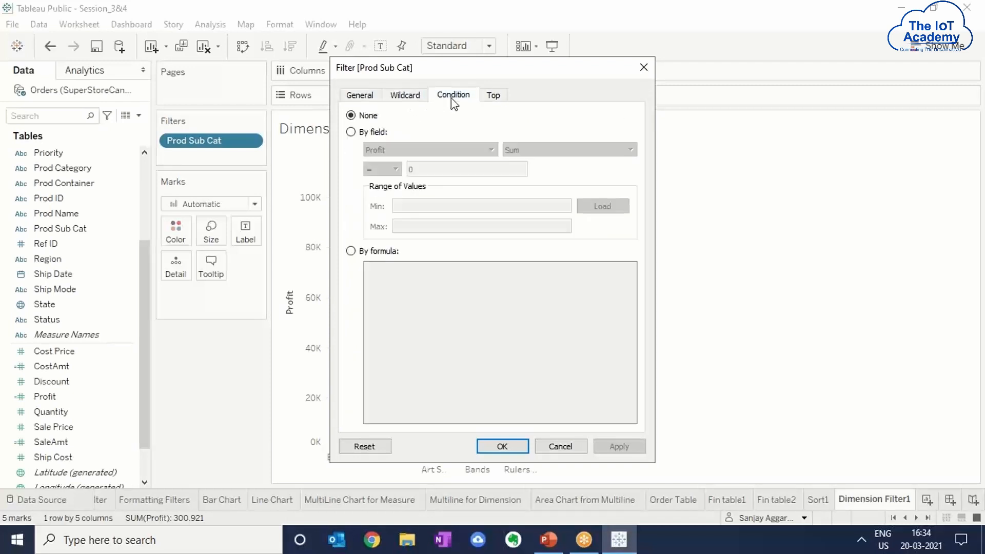
left_click(493, 96)
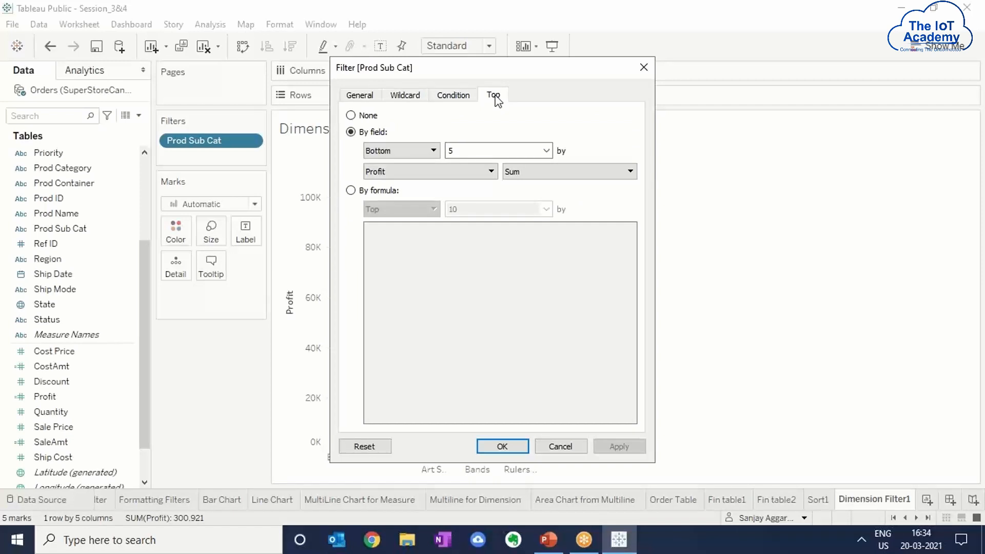